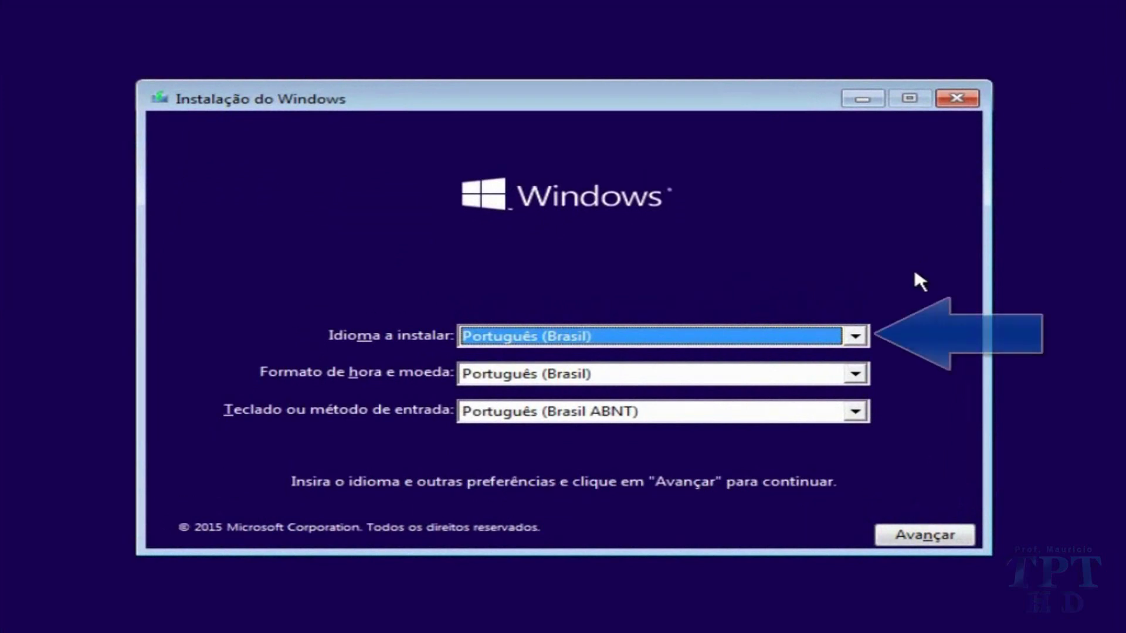
Set the keyboard layout to Português (Brasil ABNT2), keeping Português (Brasil) for language and formats, and start the installation
click(862, 341)
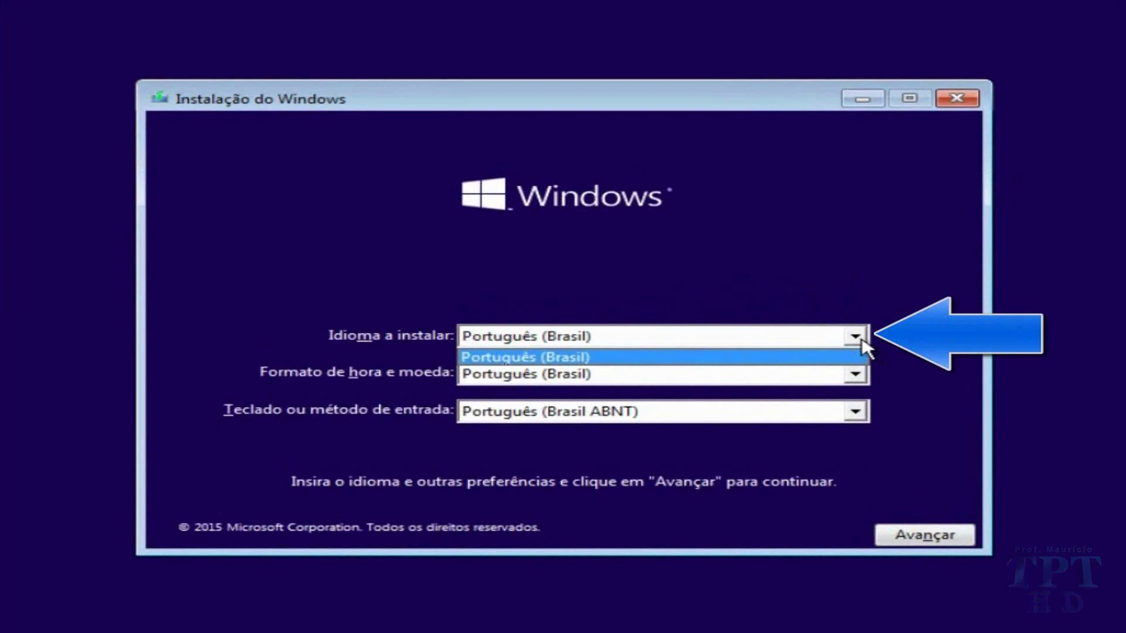
click(861, 341)
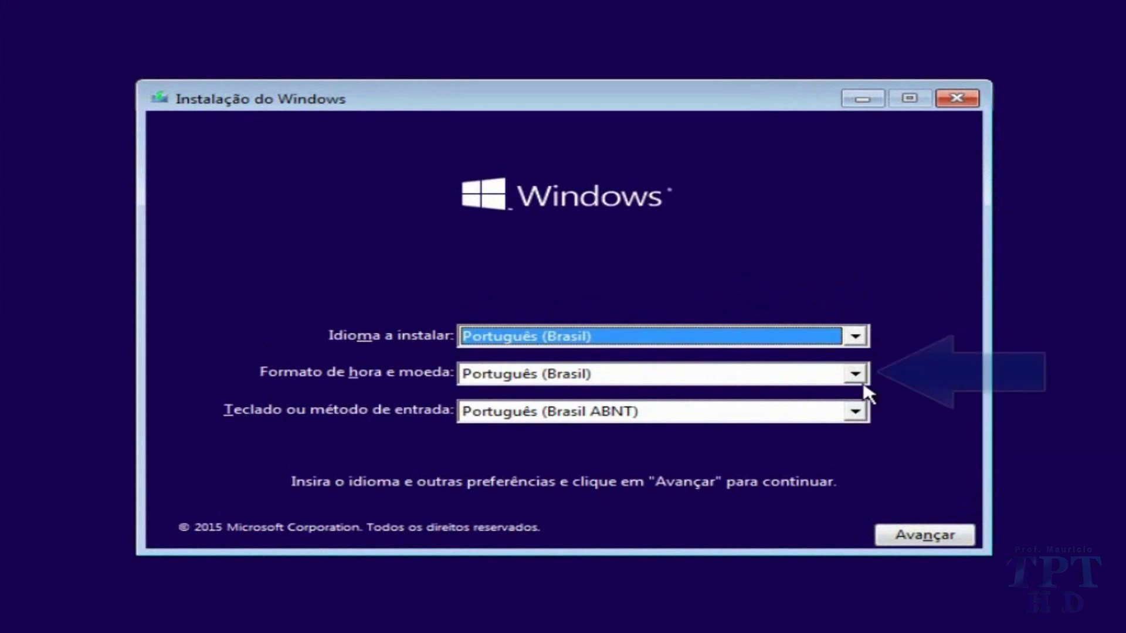
click(856, 375)
click(857, 375)
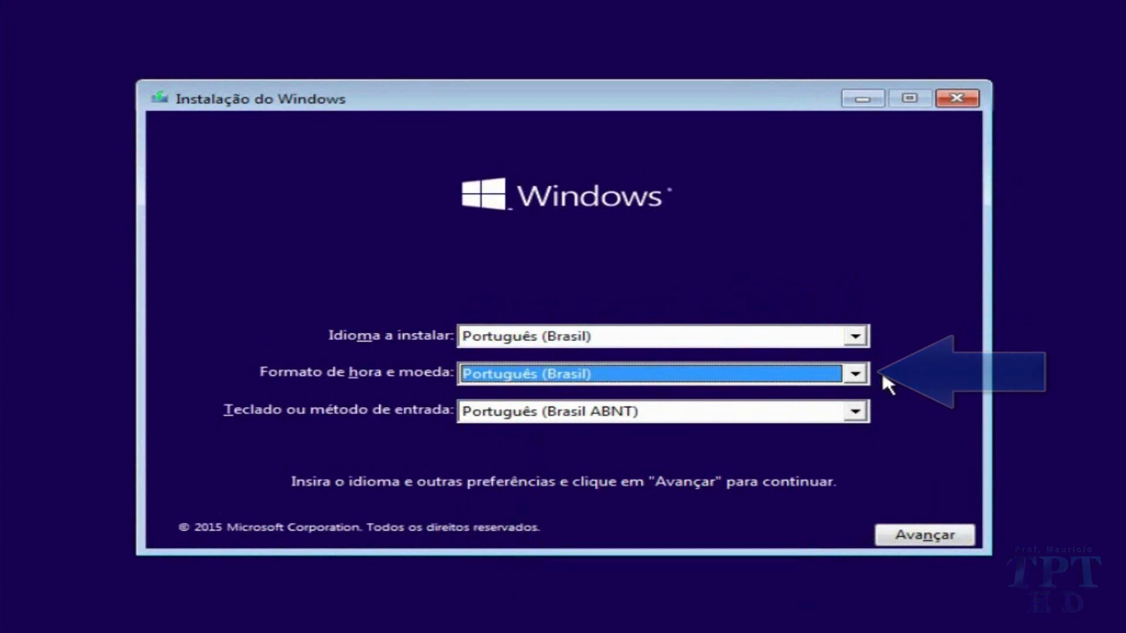
click(856, 412)
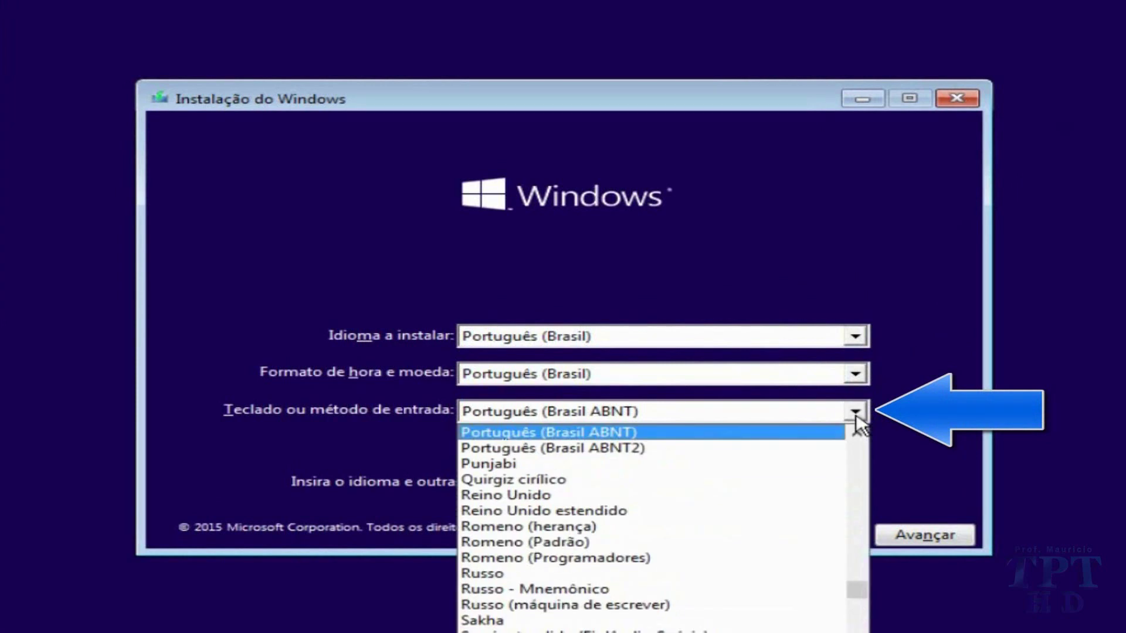
click(581, 447)
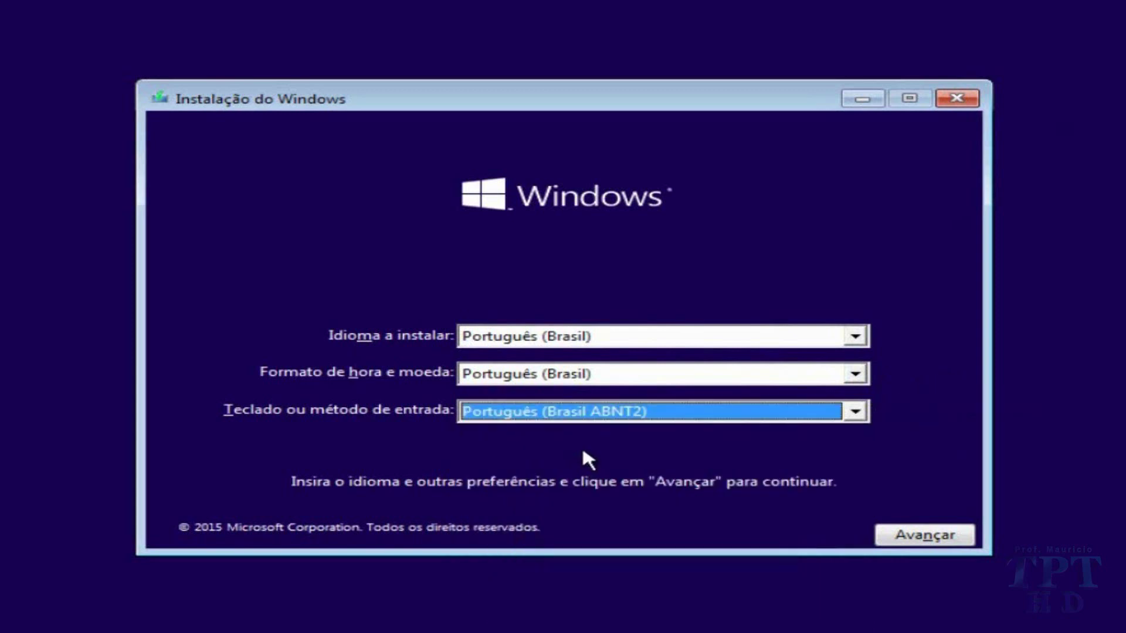
click(940, 545)
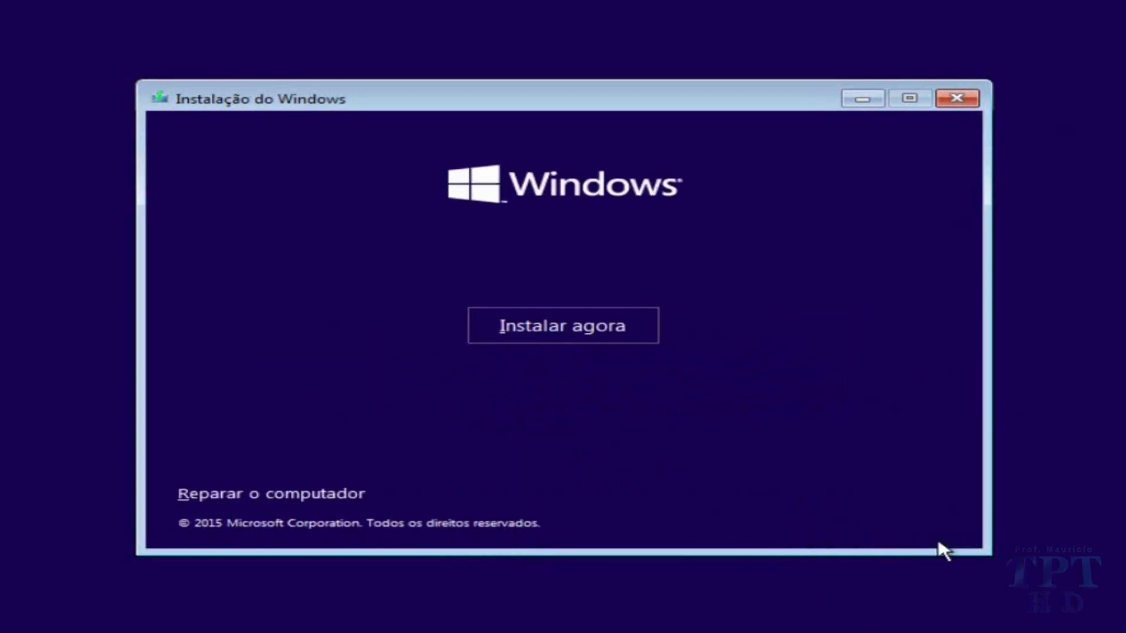
click(564, 340)
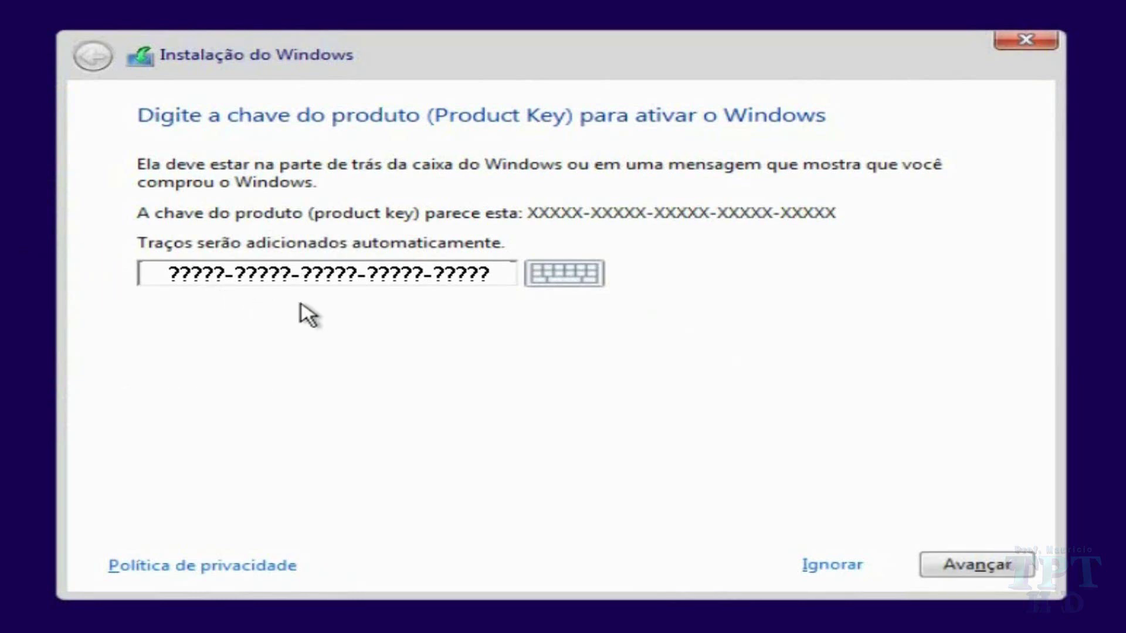
Submit the entered product key and accept the Windows licence terms
click(980, 567)
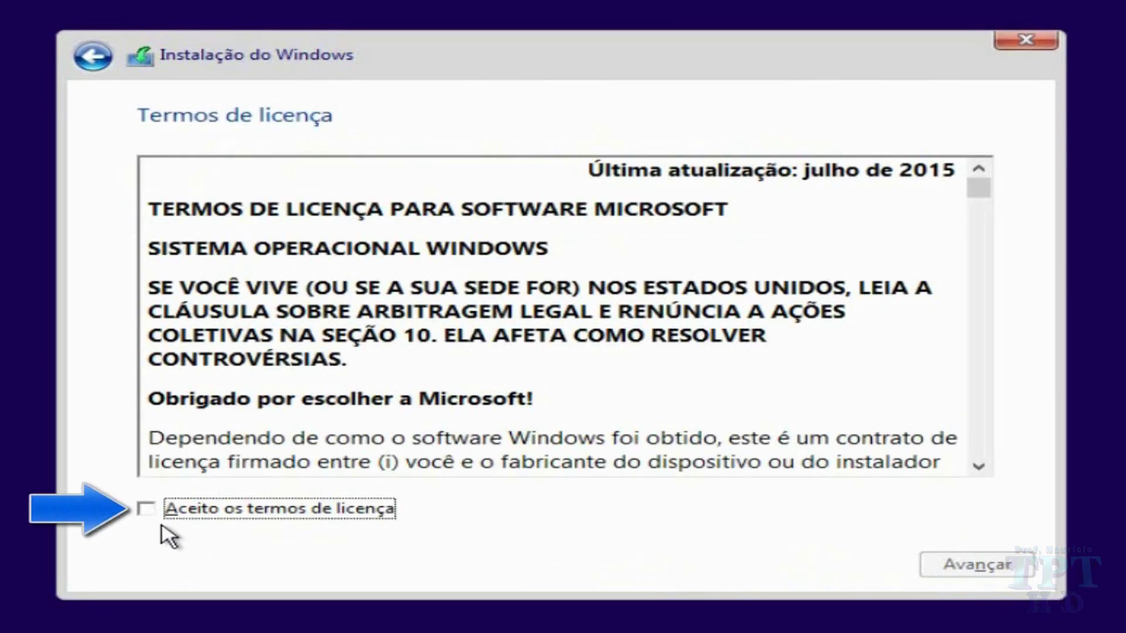
click(148, 510)
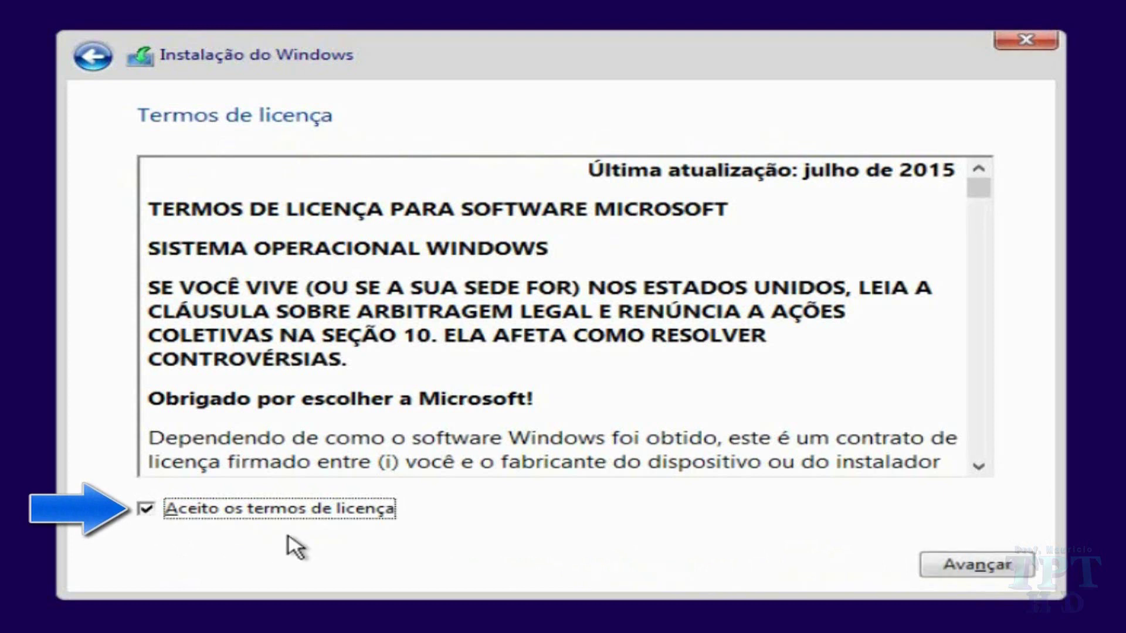
click(980, 576)
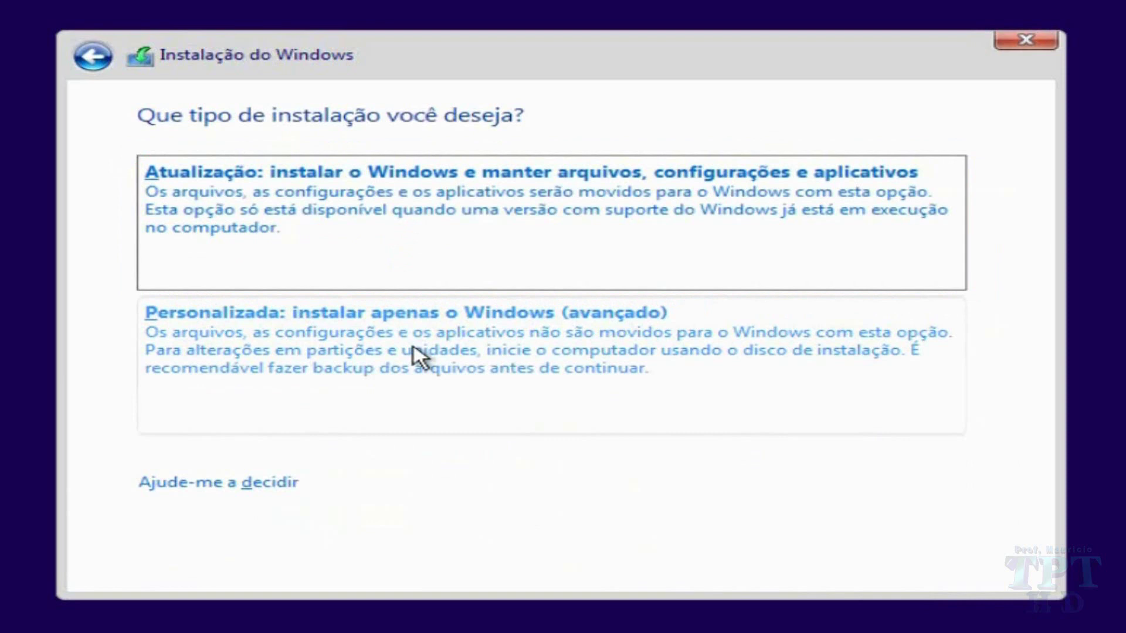
Choose the custom Windows-only installation and create a 61440 MB partition in drive 0's unallocated space, allowing additional system partitions
click(431, 388)
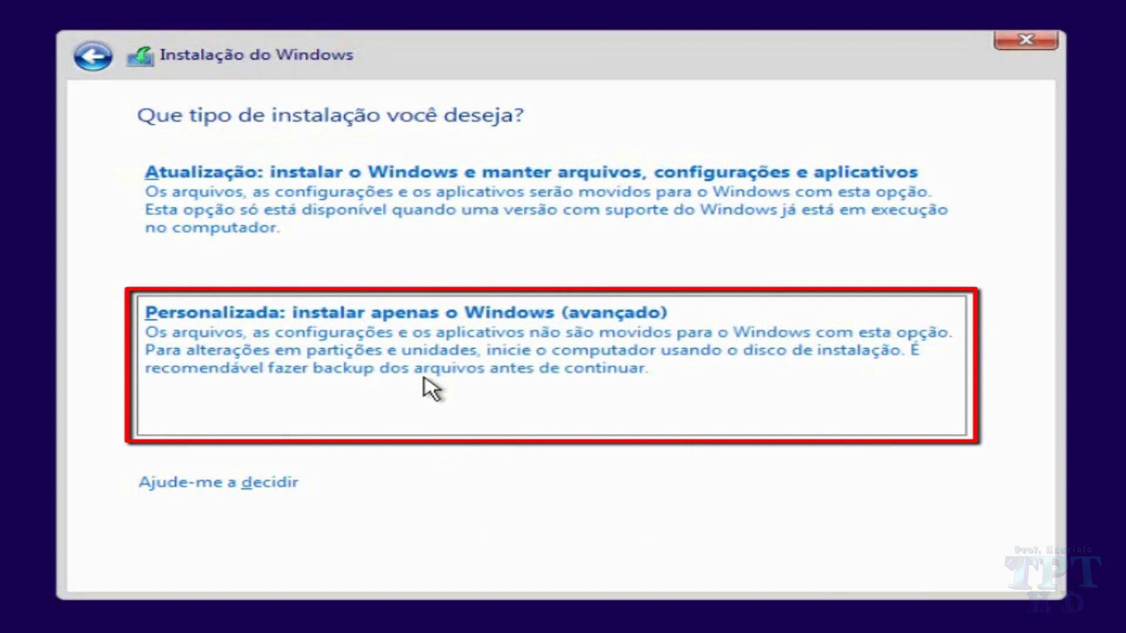
click(429, 385)
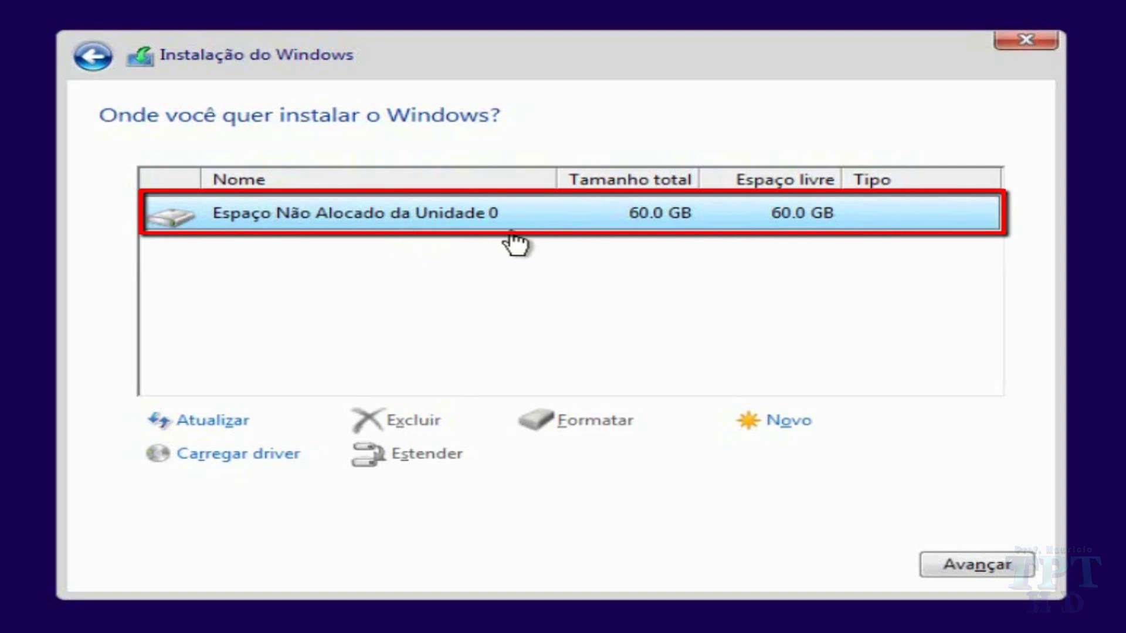
click(803, 428)
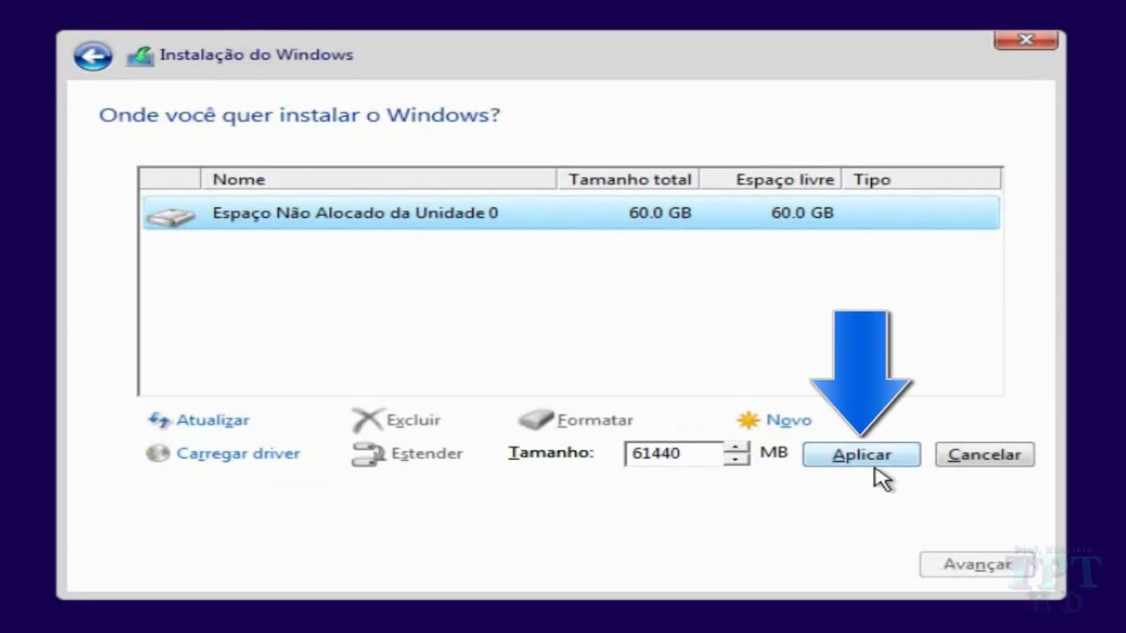
click(877, 465)
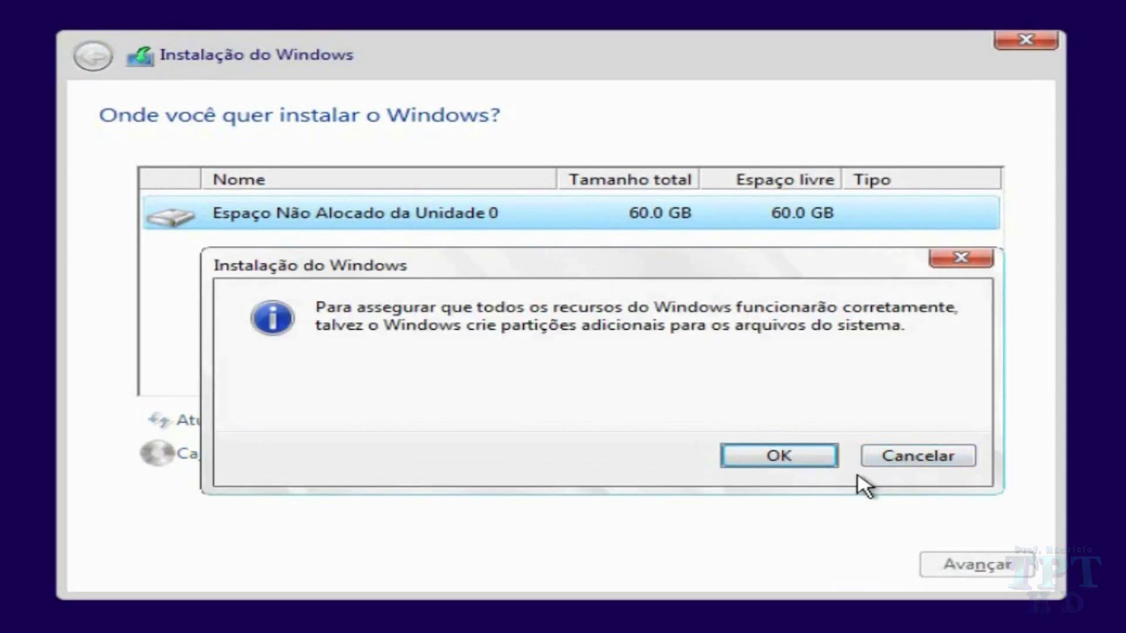
click(780, 469)
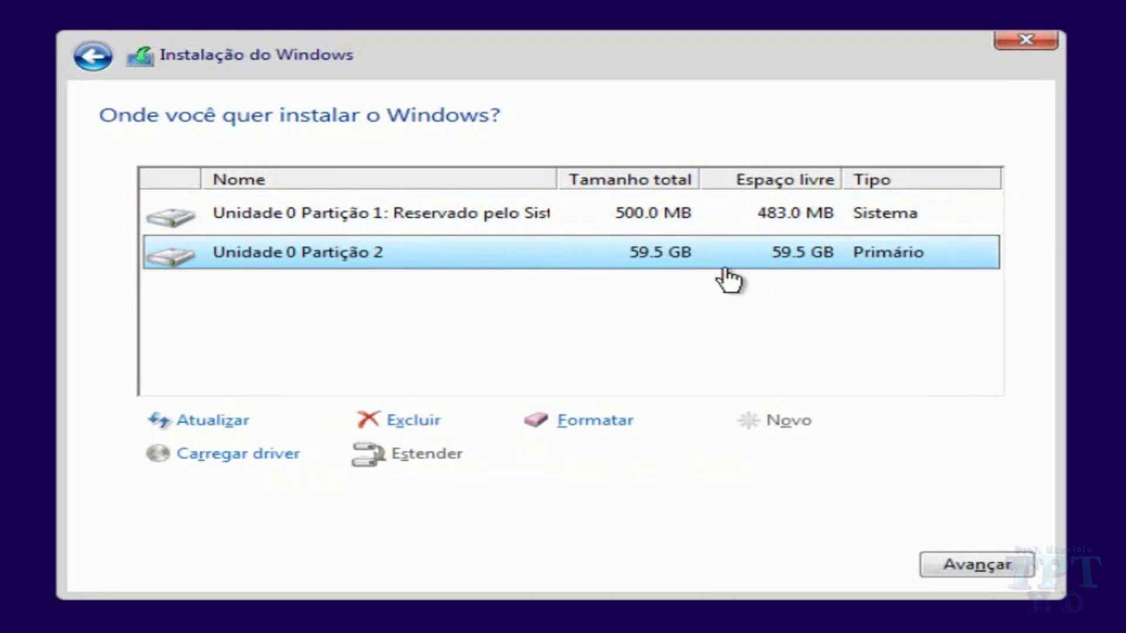
Install Windows on the primary partition Unidade 0 Partição 2 and restart the computer immediately
click(977, 576)
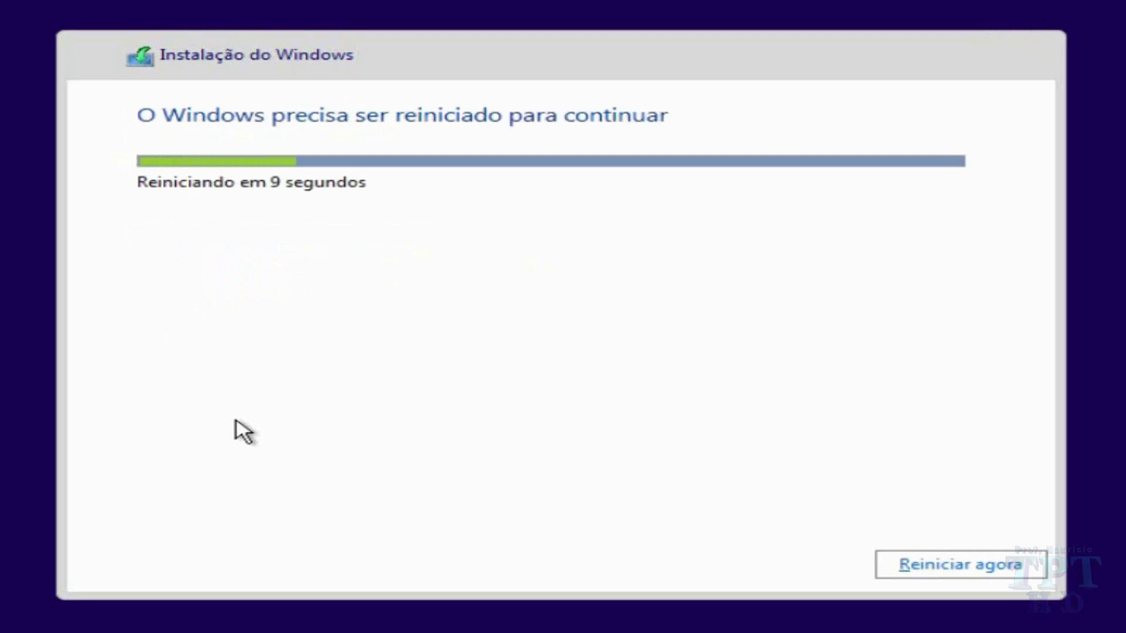
click(967, 571)
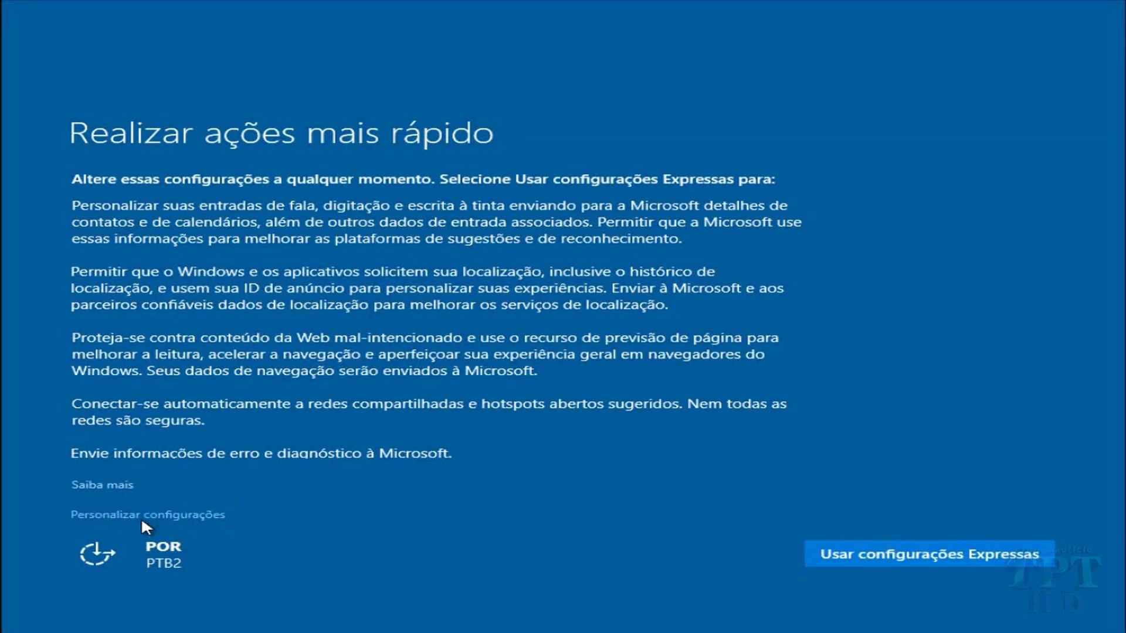
Accept the express settings and set the computer's owner to "É meu"
click(930, 564)
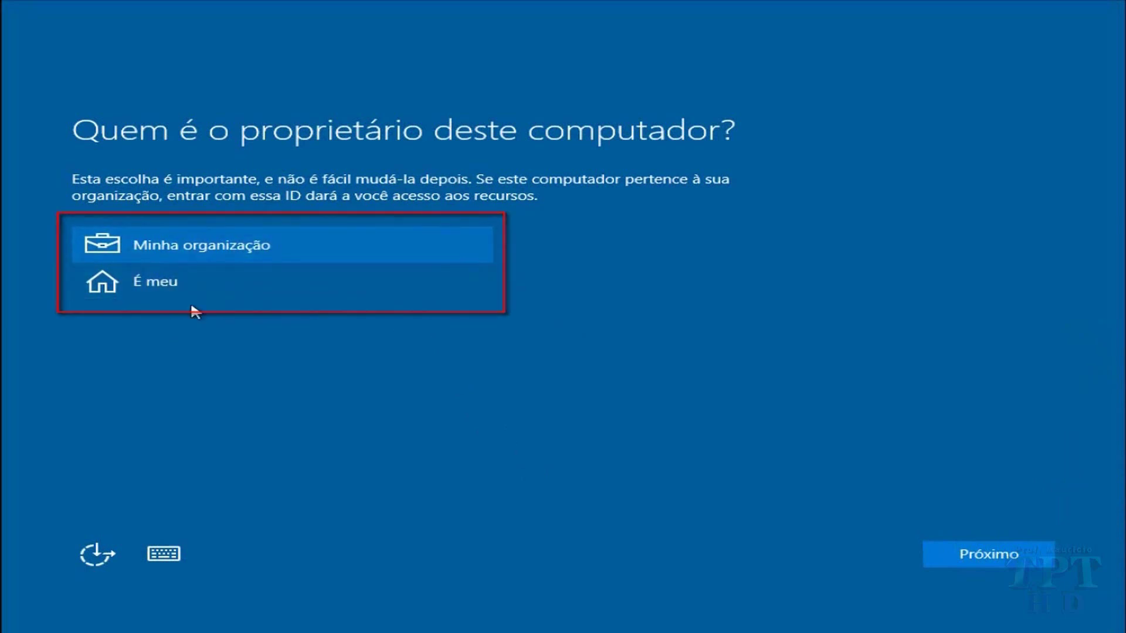
click(208, 286)
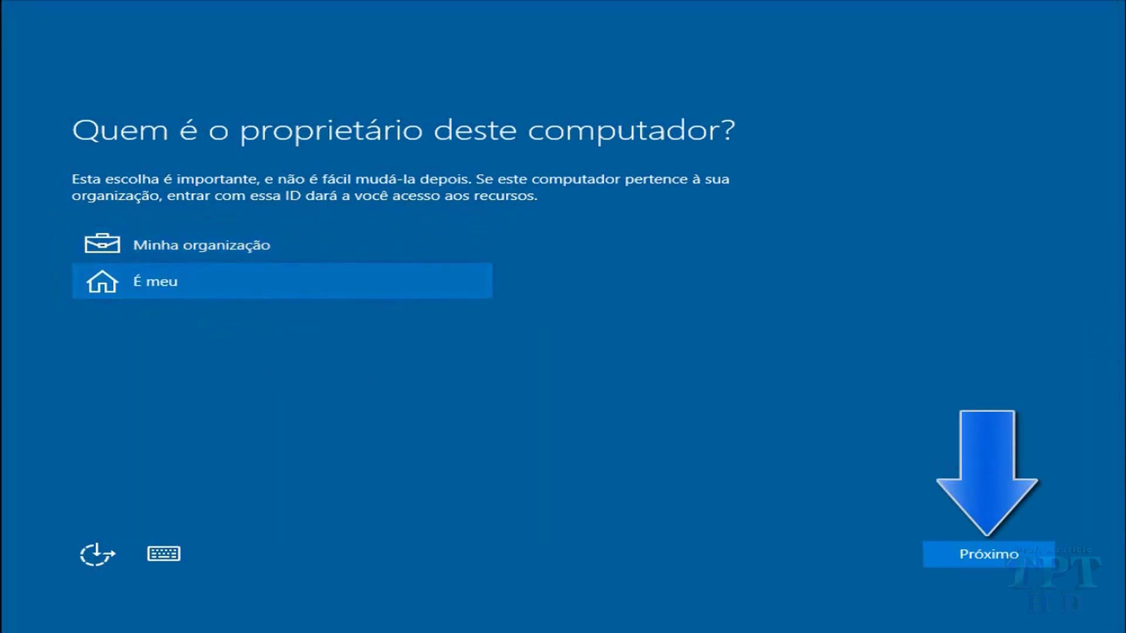
click(988, 562)
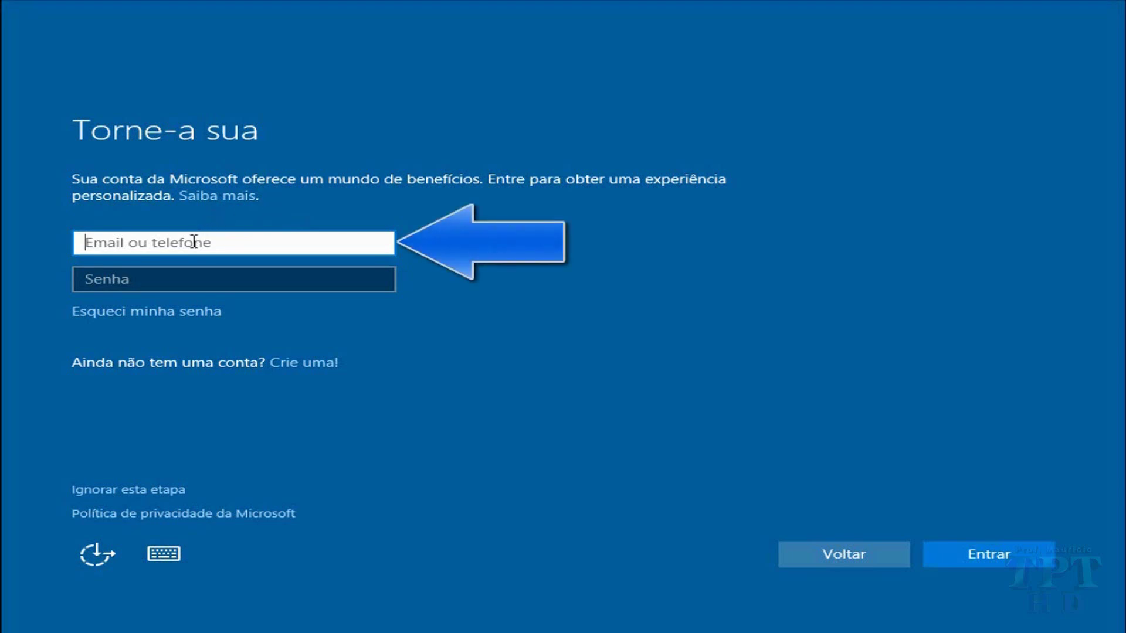
click(156, 277)
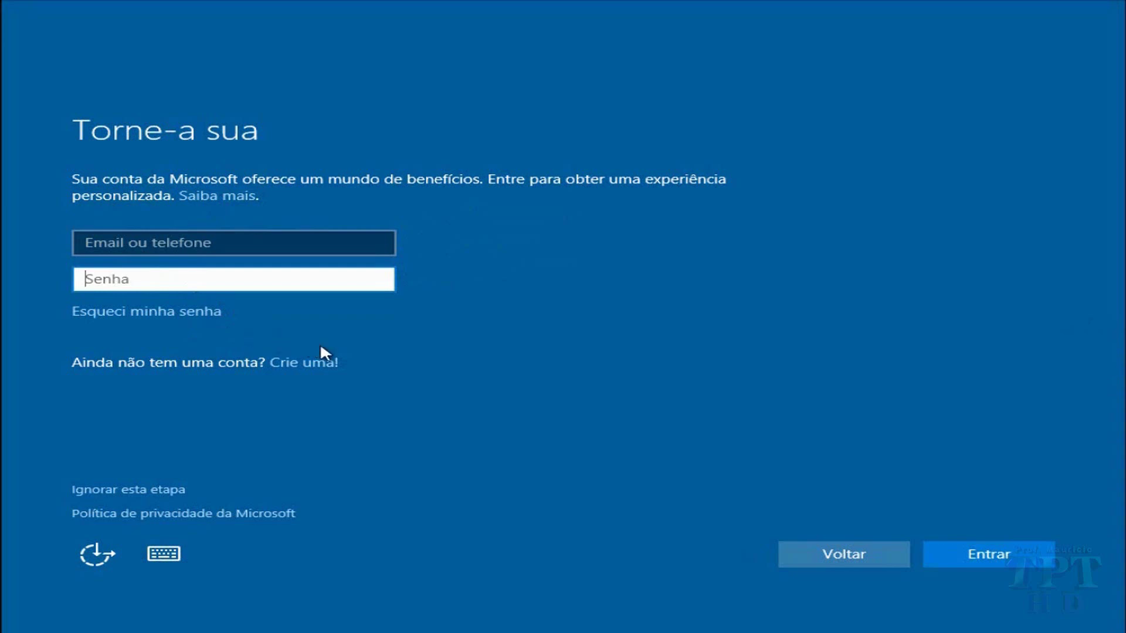
click(320, 364)
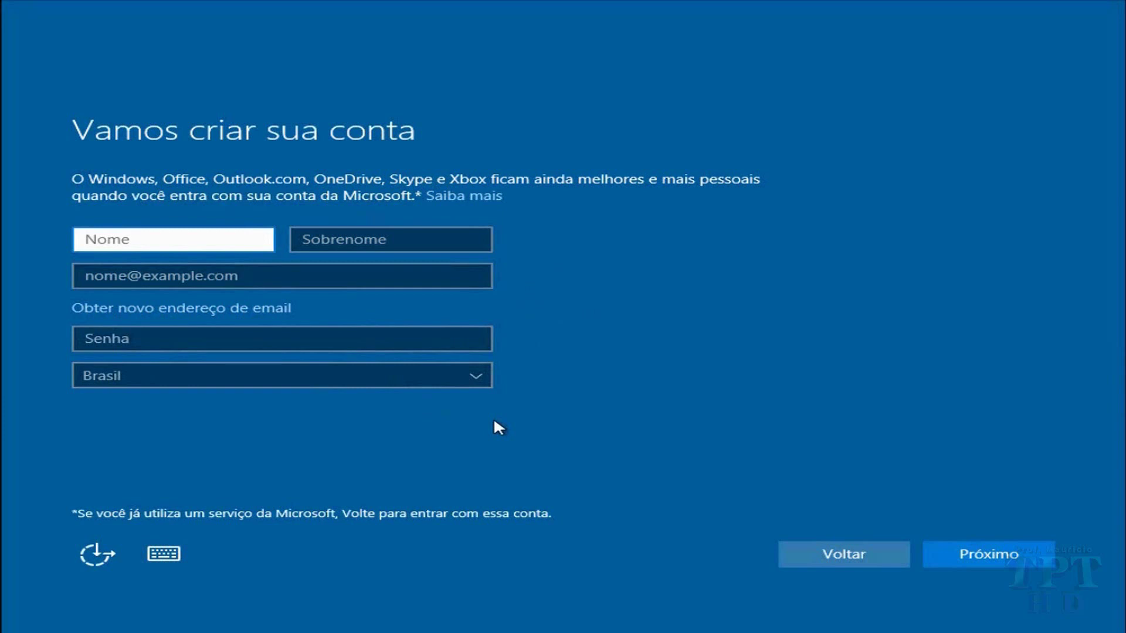
click(819, 550)
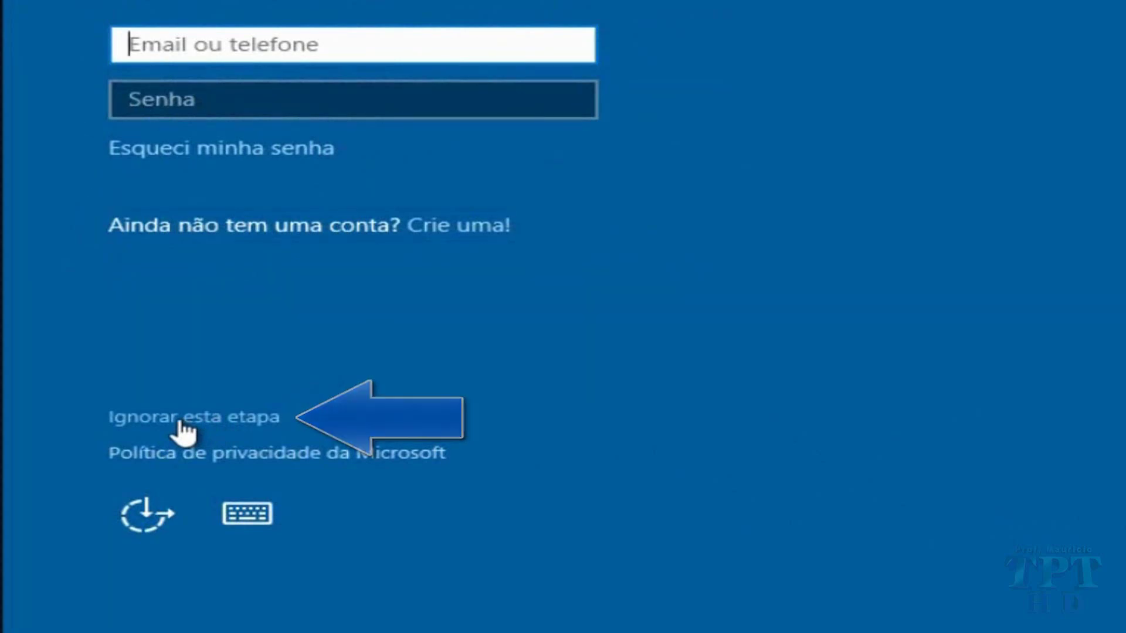
Skip the Microsoft account sign-in and create a local account with the user's name, leaving the password and hint fields empty
click(183, 424)
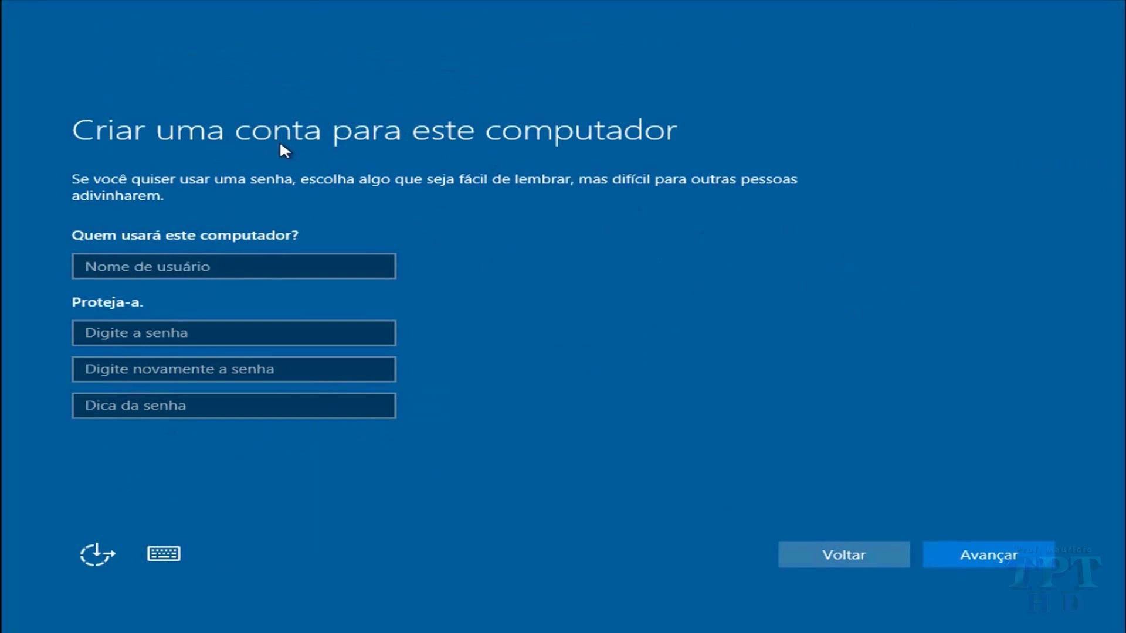
click(140, 261)
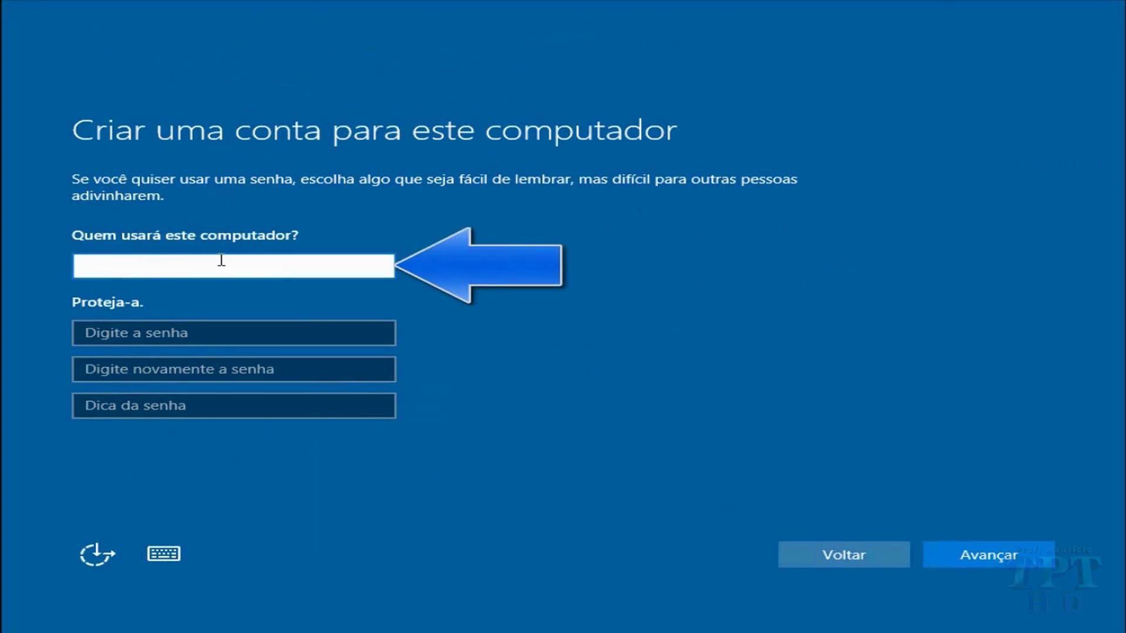
text(Mauricio)
click(110, 334)
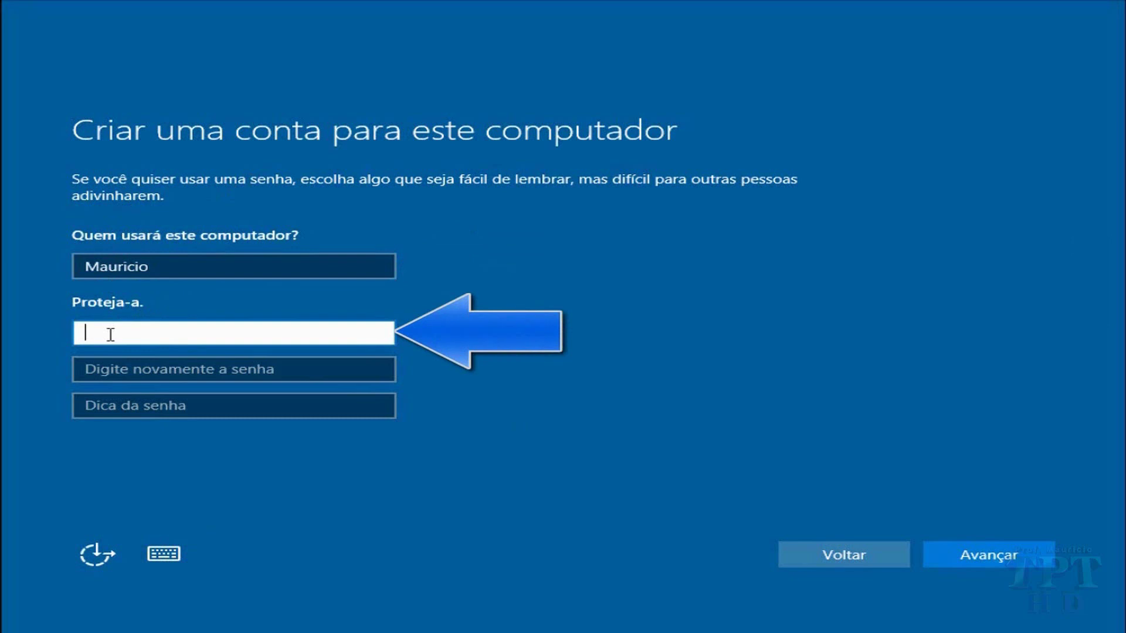
click(105, 371)
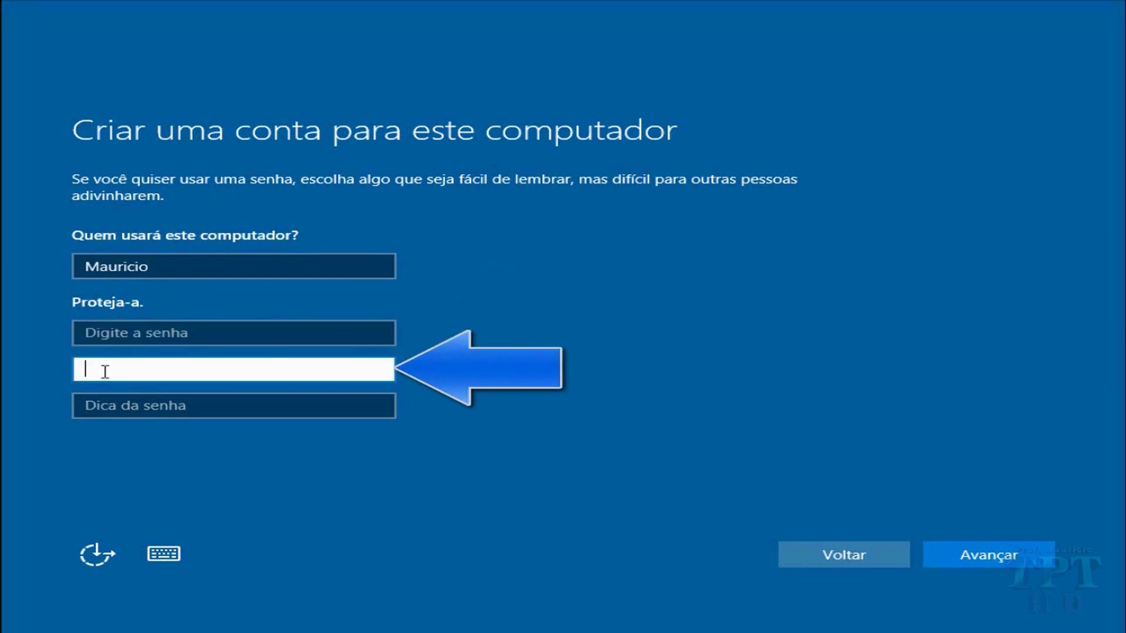
click(103, 404)
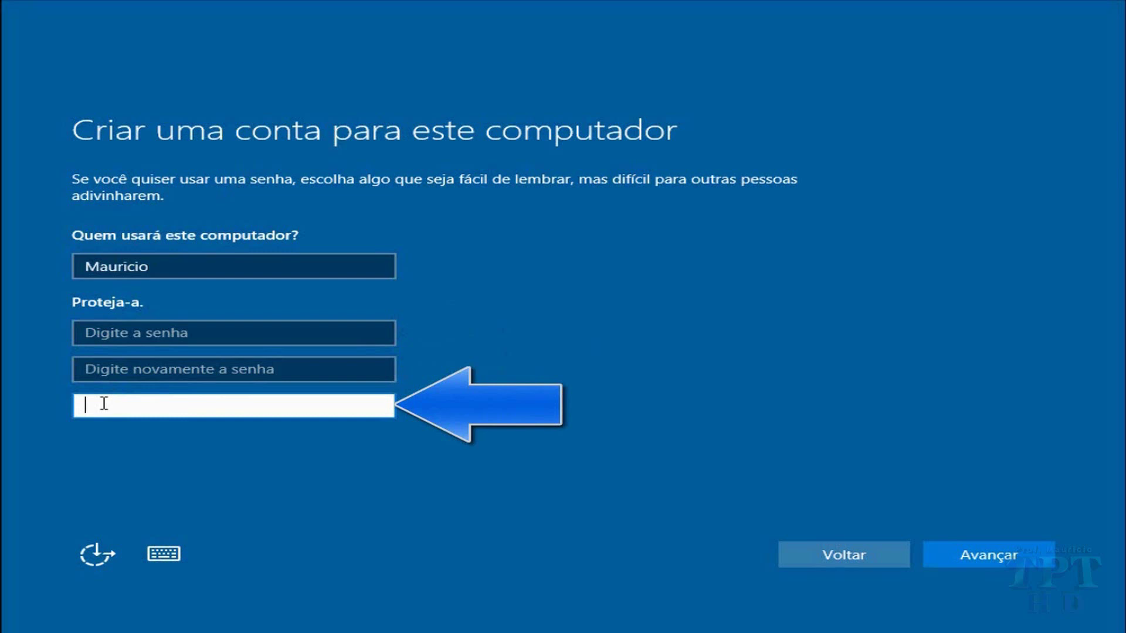
click(144, 435)
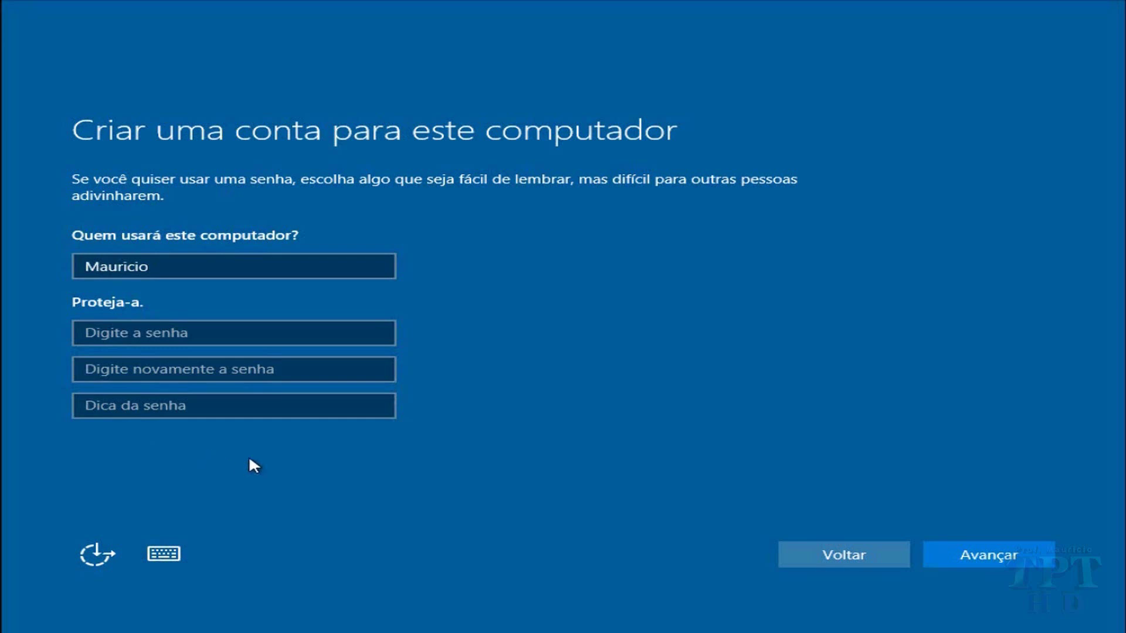
click(990, 554)
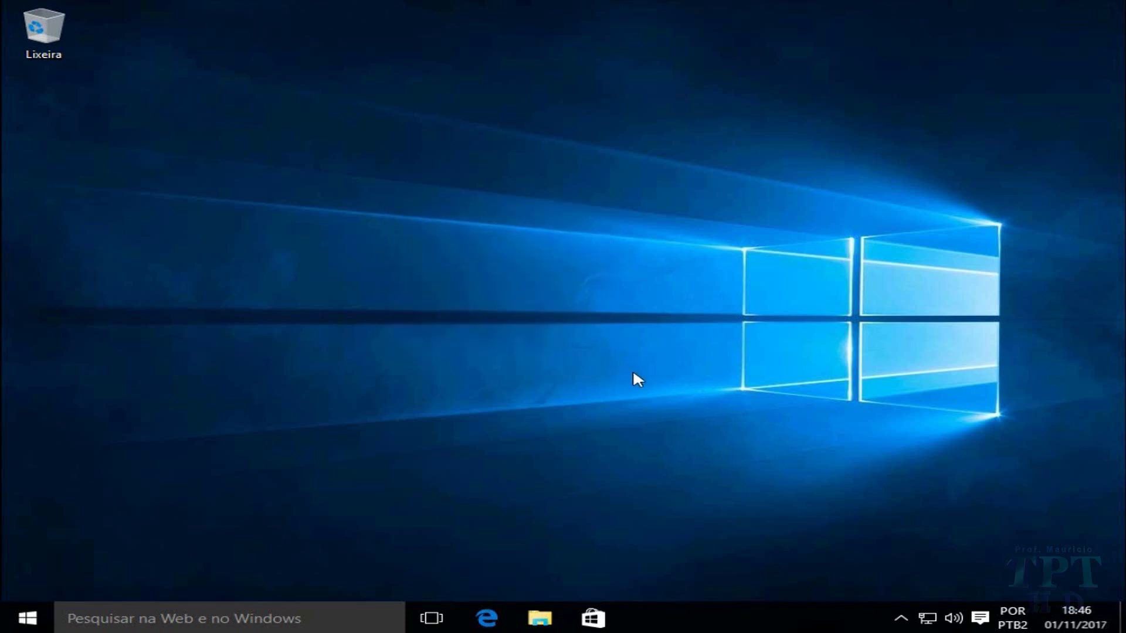
Raise the speaker volume to the maximum and dismiss the volume control
click(957, 618)
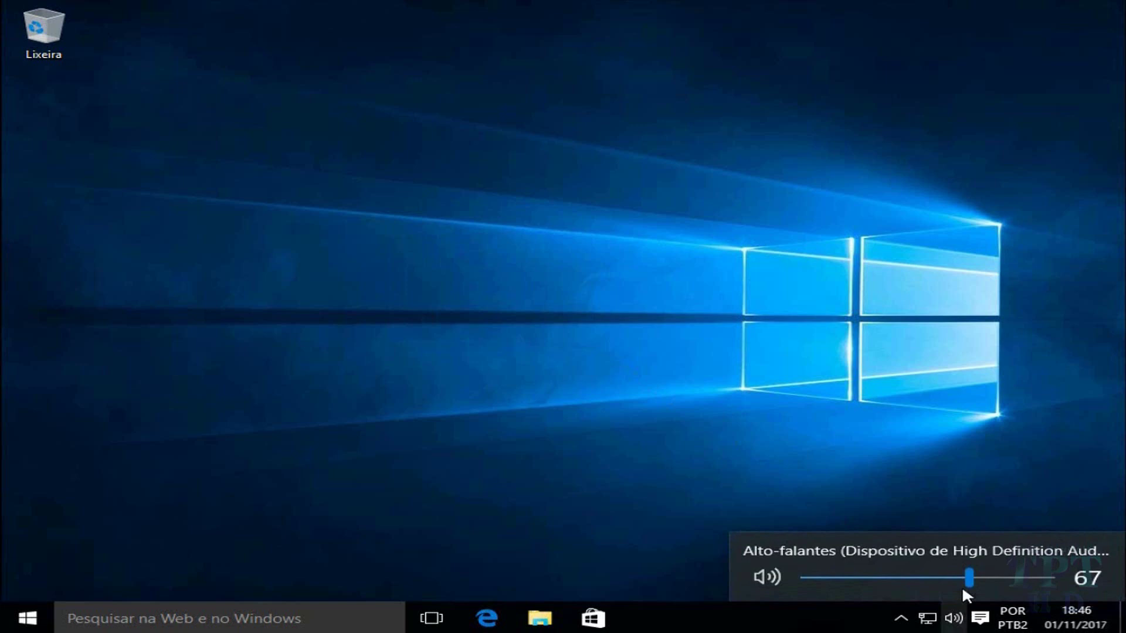
drag(934, 572, 1054, 580)
click(832, 430)
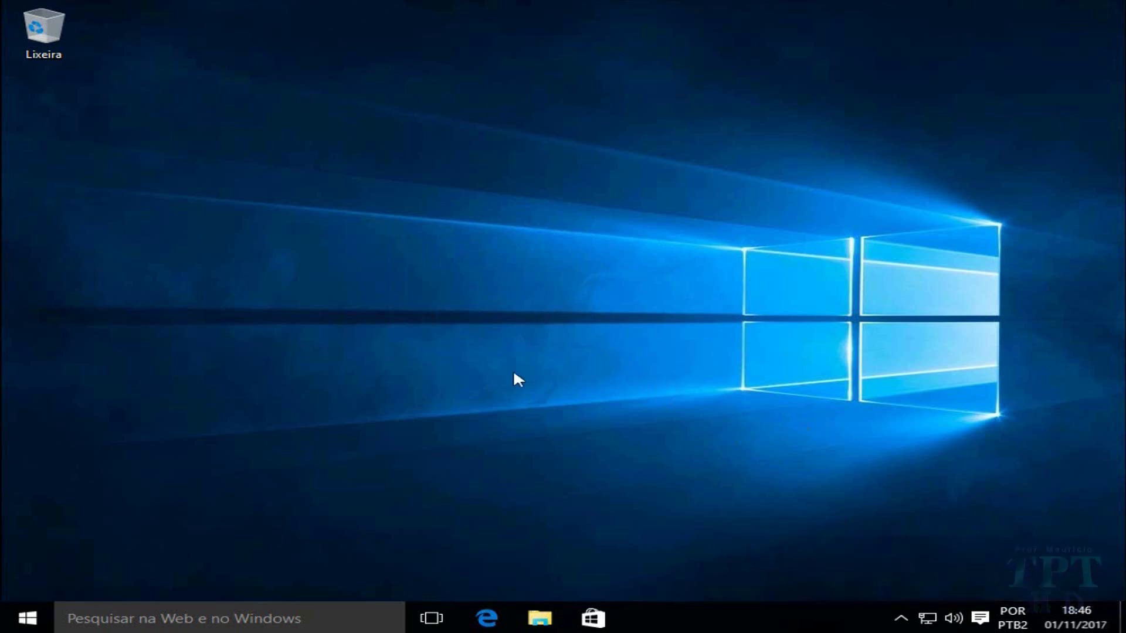
Open Microsoft Edge in a maximized window and search the web for "tutoriais para tudo"
click(487, 616)
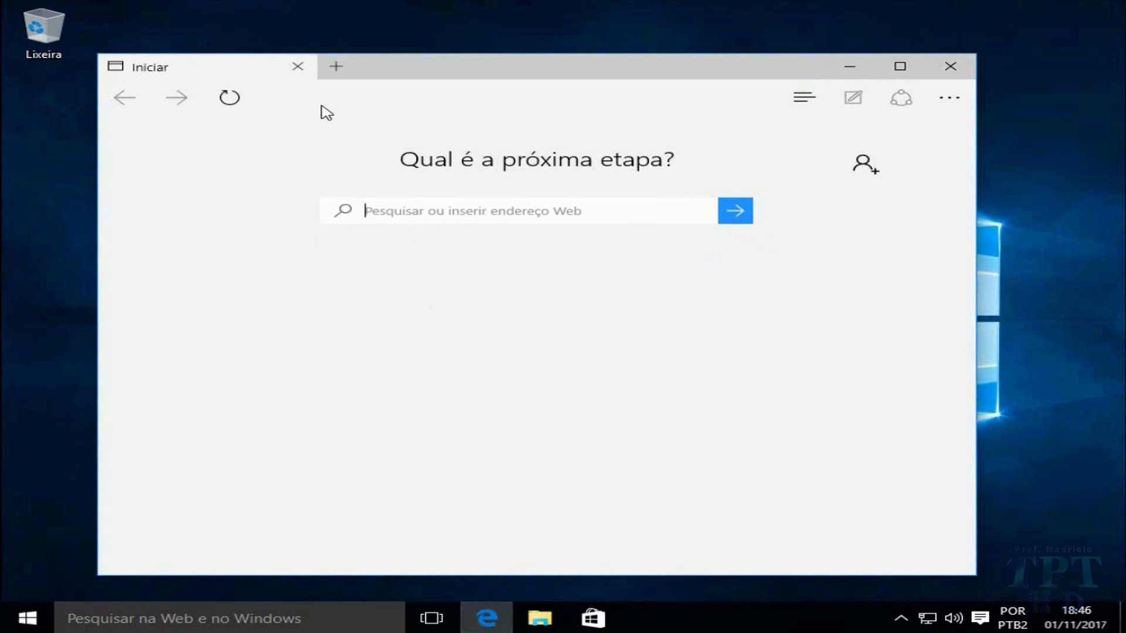
click(324, 102)
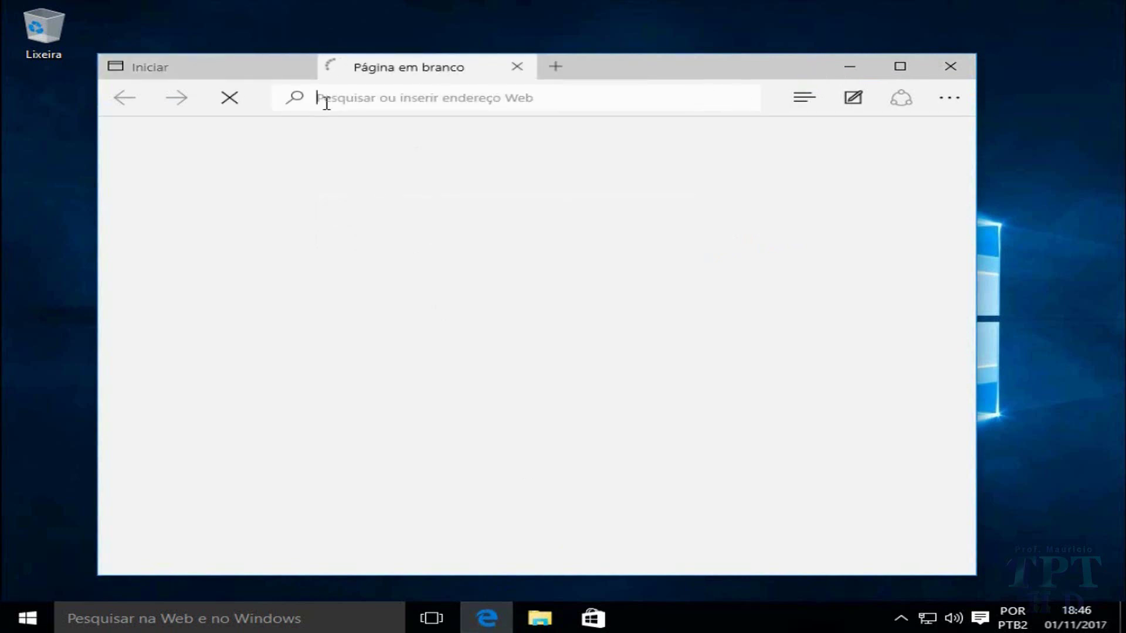
text(tutoriais pa)
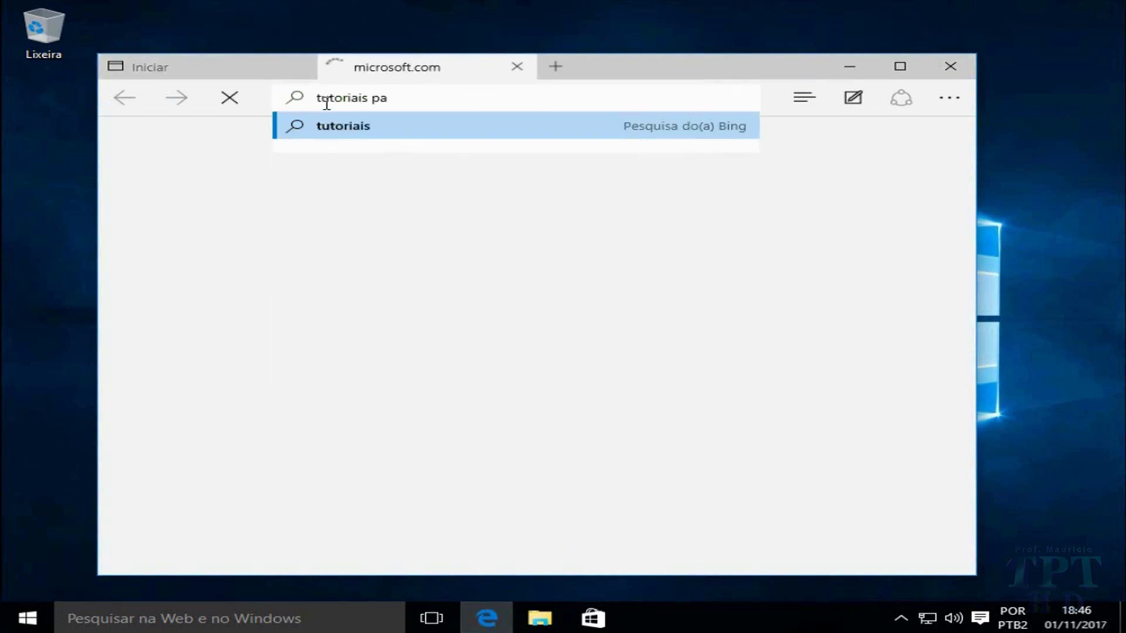
text(ra tudo)
key(Return)
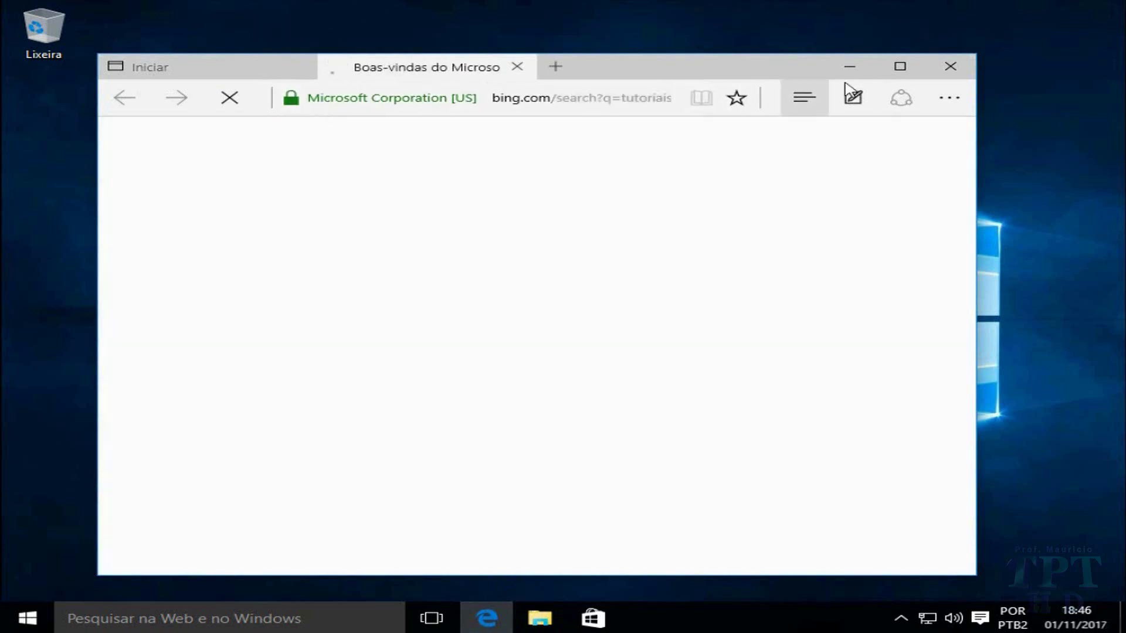
click(902, 69)
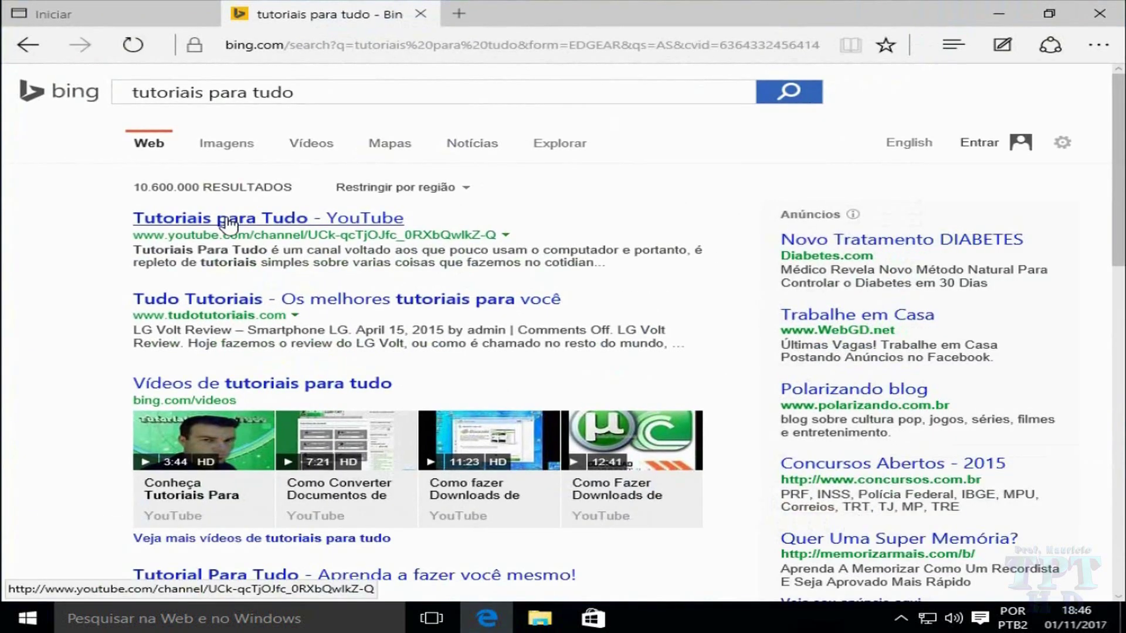
View the Tutoriais Para Tudo YouTube channel from the search results, and close the browser with all its tabs
click(228, 220)
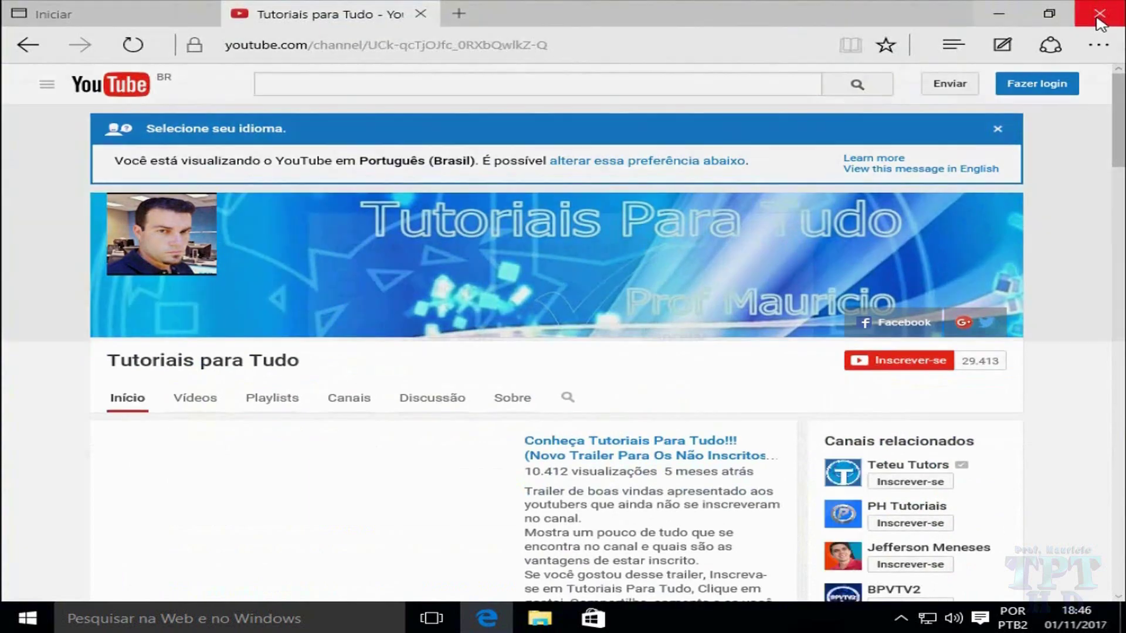
click(1096, 18)
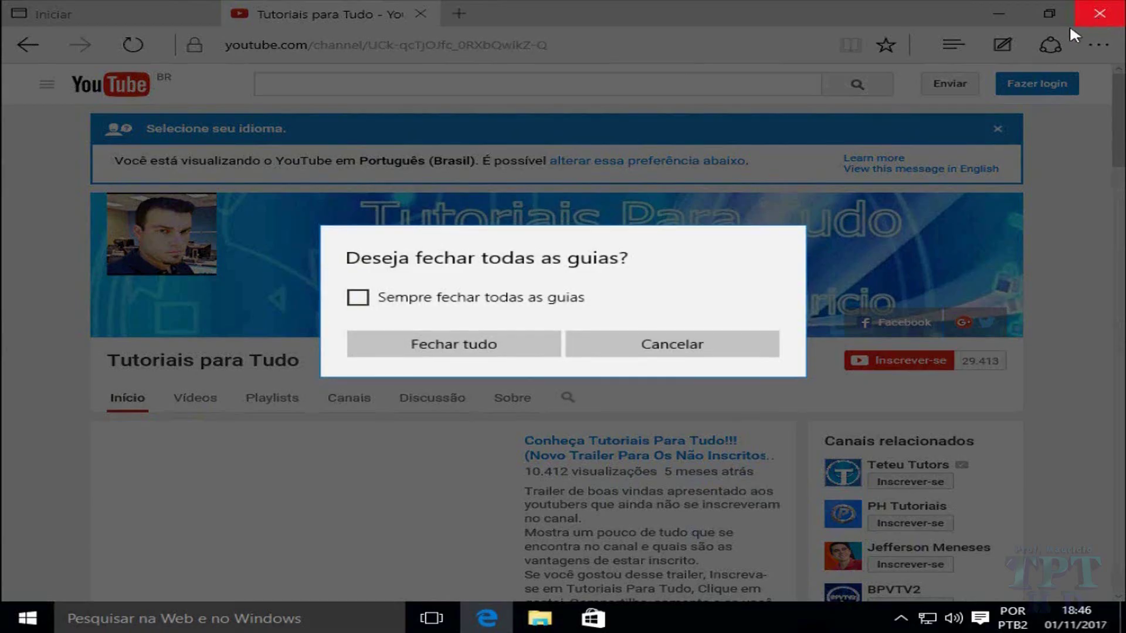
click(471, 352)
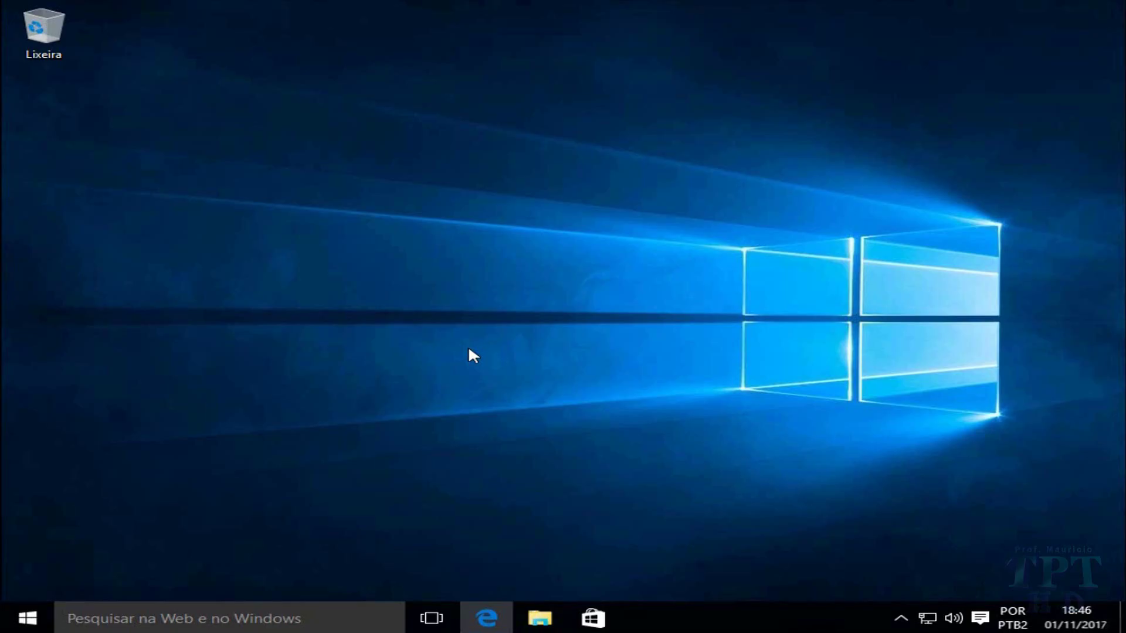
Look over the apps and tiles in the Start menu and dismiss it
drag(382, 227, 622, 390)
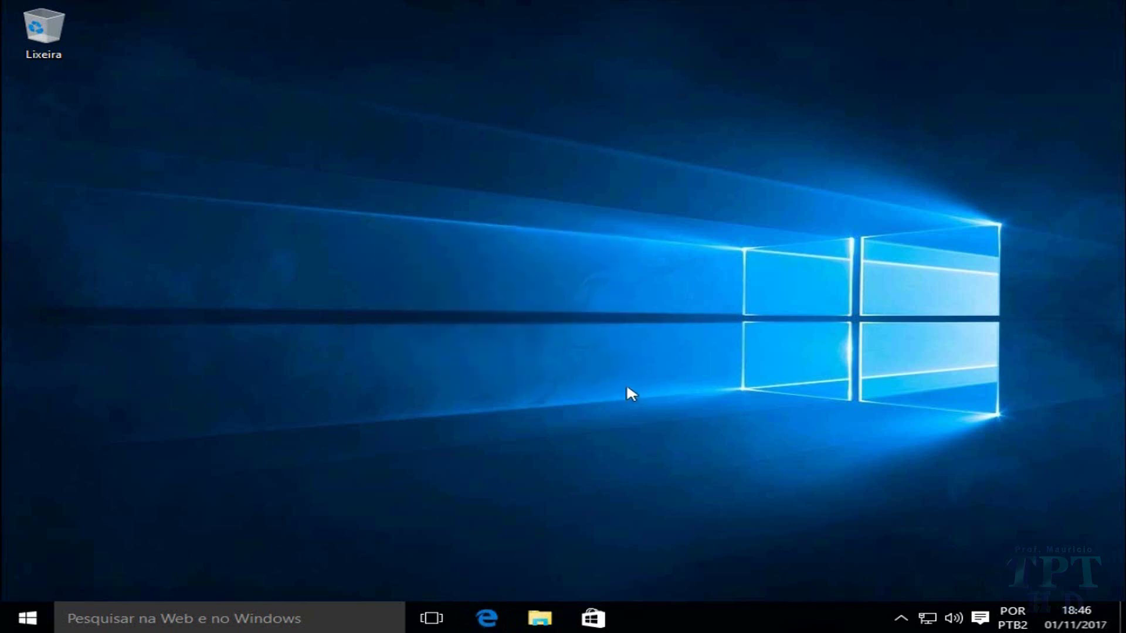
click(28, 618)
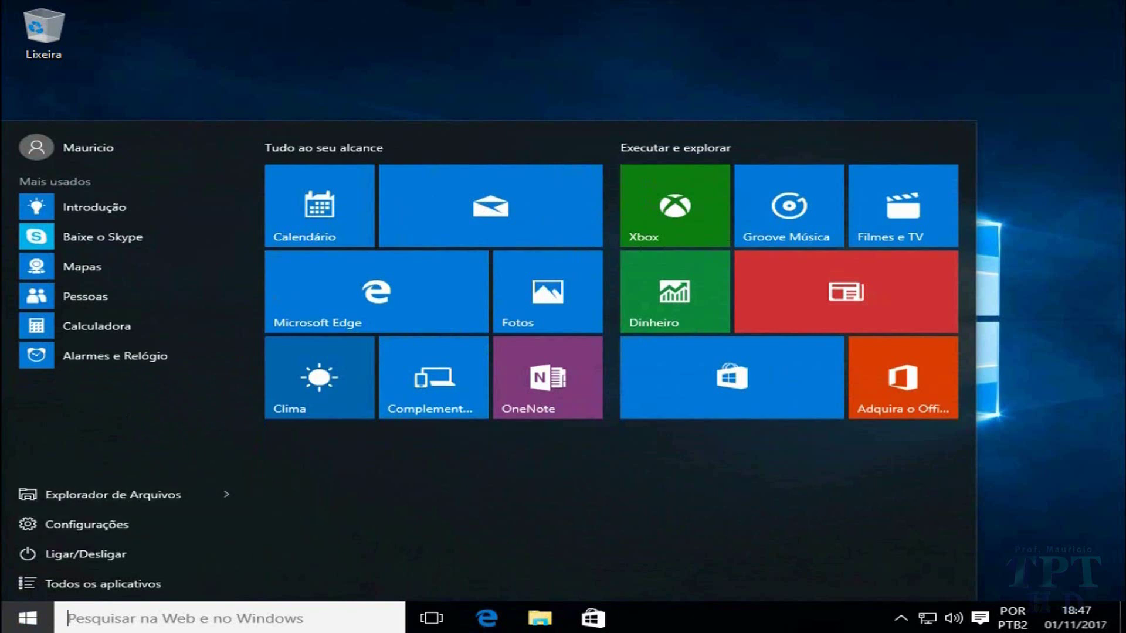
click(626, 36)
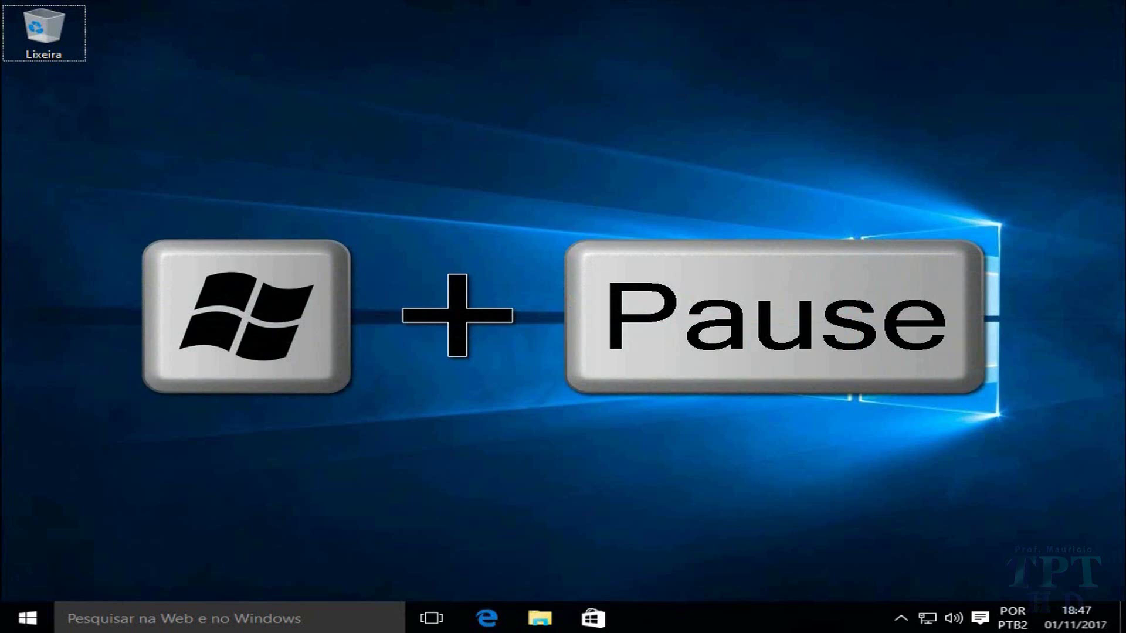
Examine the computer's system and activation information and its product key change dialog, leaving the key unchanged and closing the window
key(super+Pause)
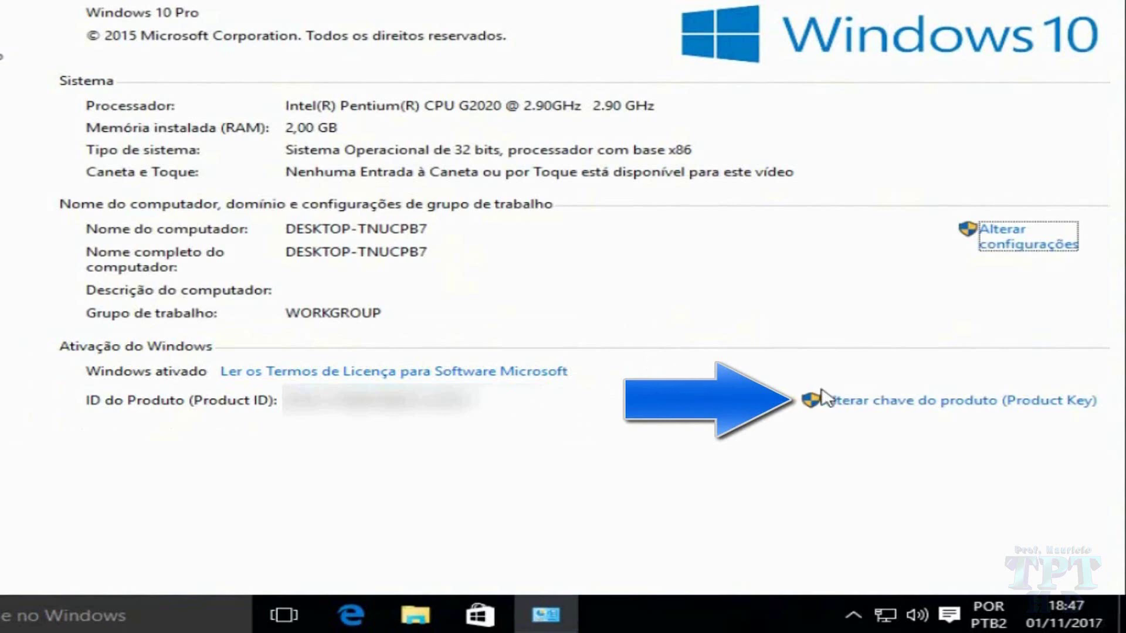
click(931, 405)
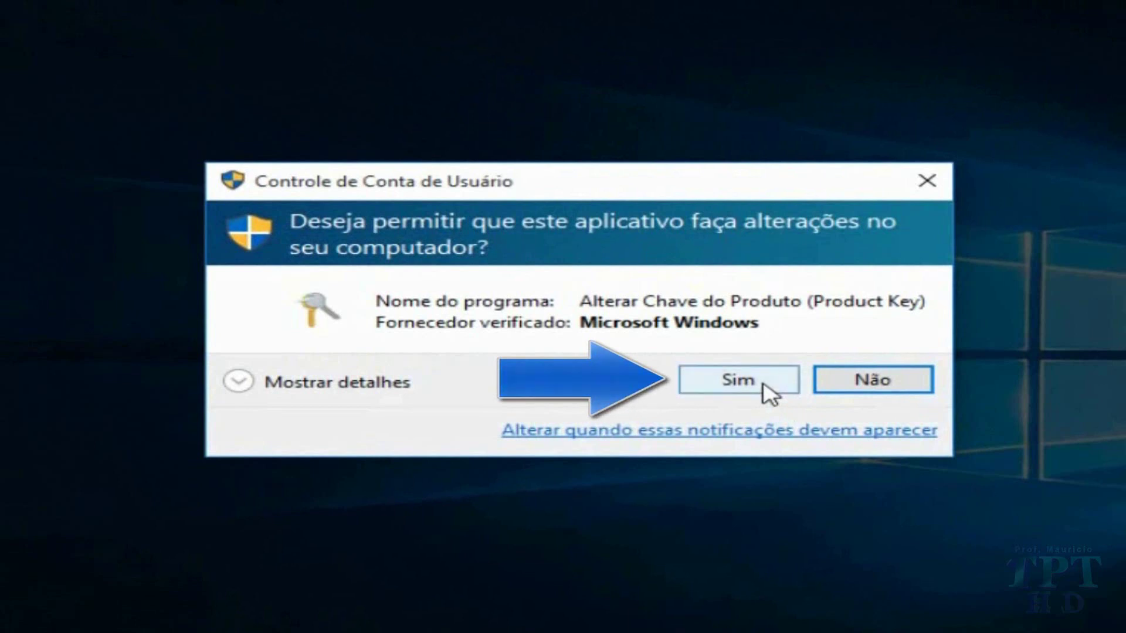
click(764, 385)
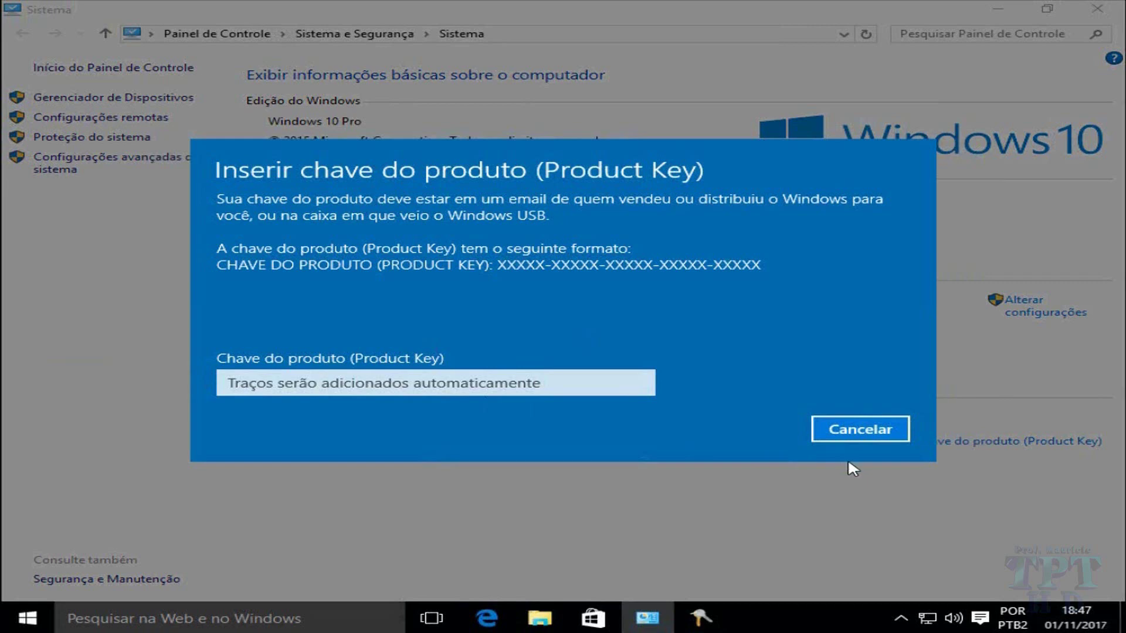
click(860, 433)
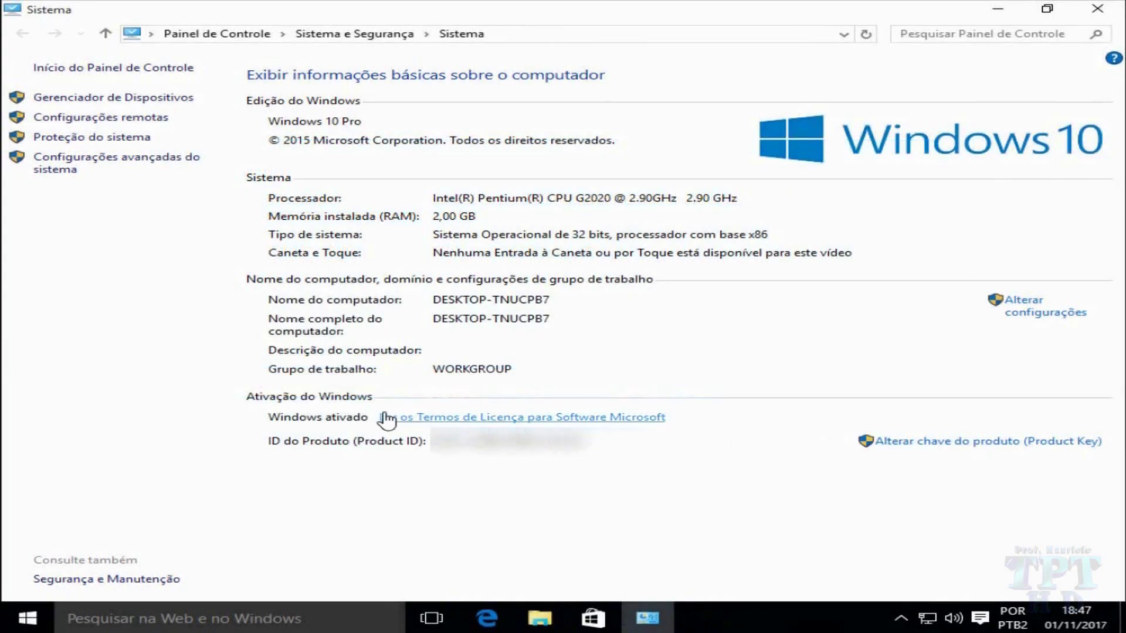
click(1098, 10)
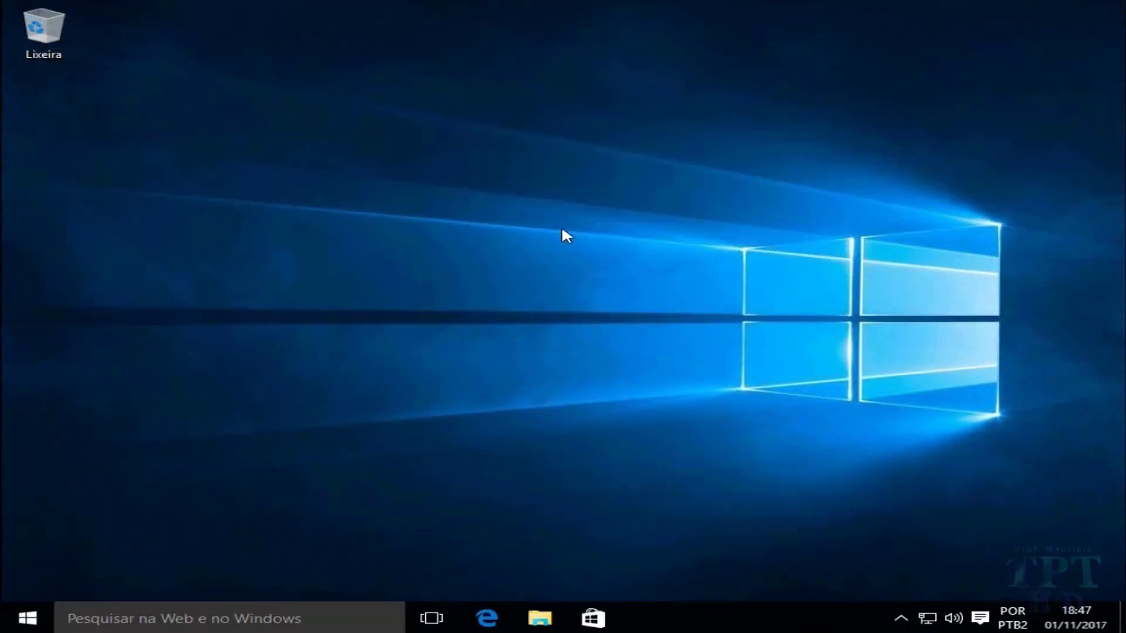